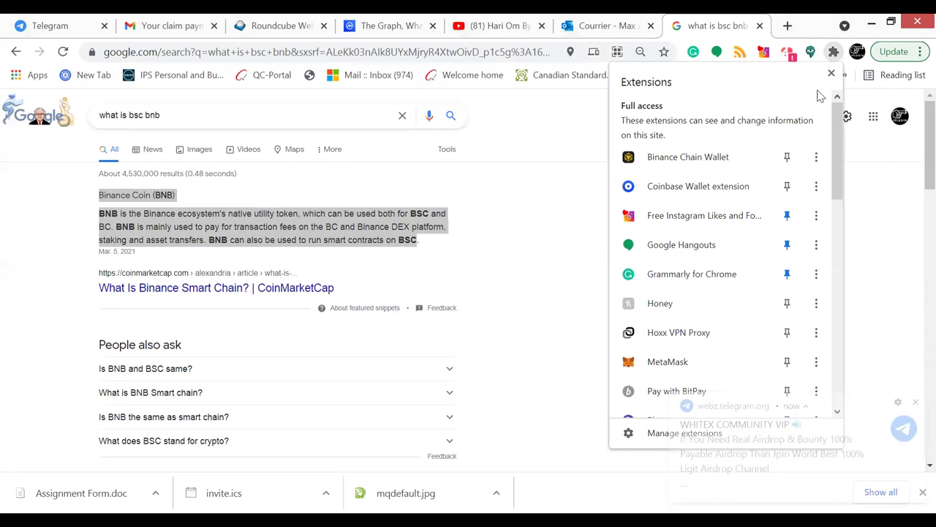
Step: Open the MetaMask wallet extension and view its form for importing an account by private key
{"action": "left_click", "coordinate": [705, 350]}
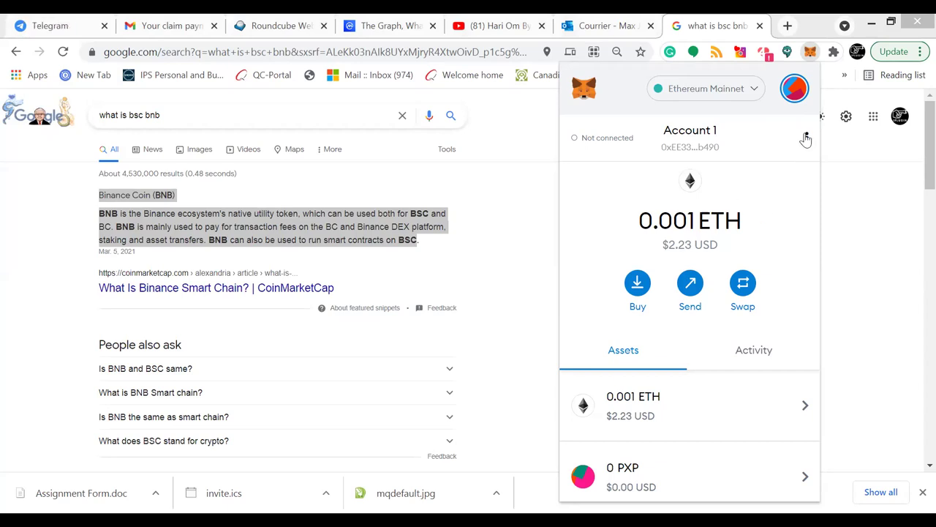
{"action": "left_click", "coordinate": [795, 89]}
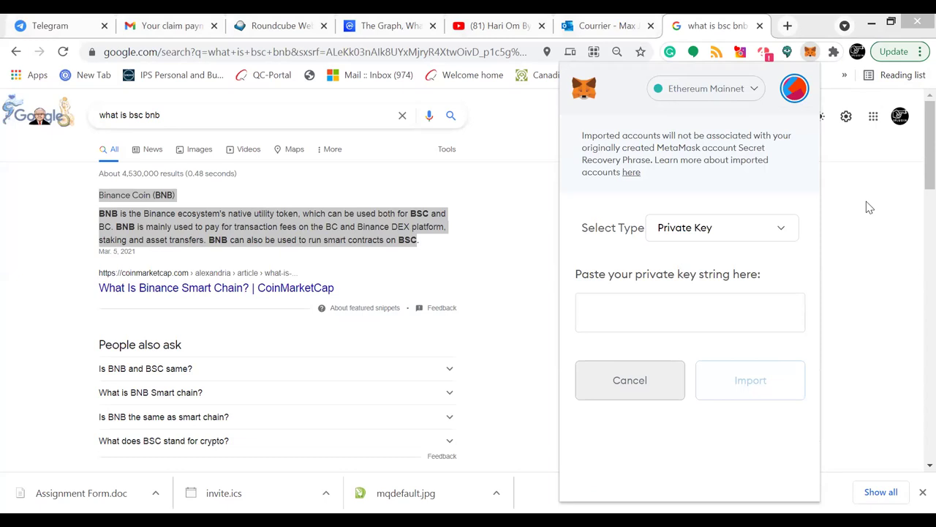
{"action": "left_click", "coordinate": [870, 207]}
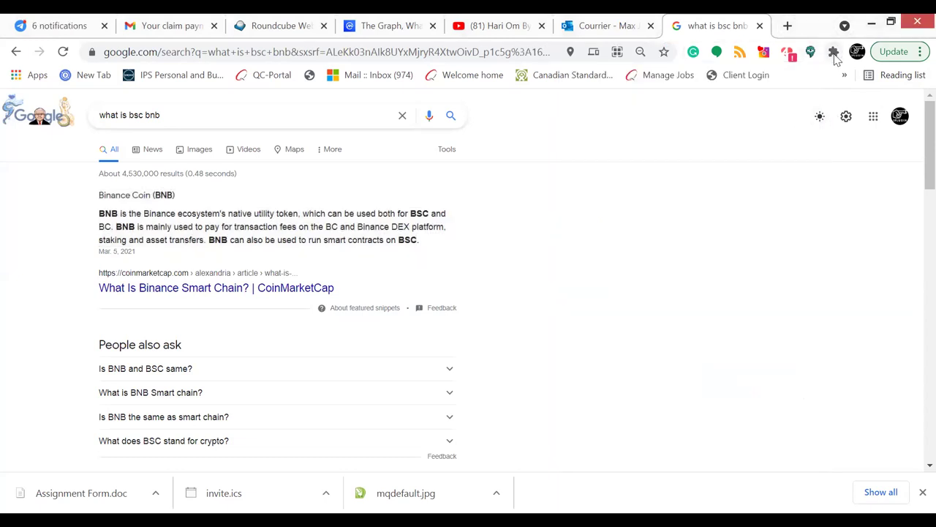
Step: Reopen the MetaMask wallet and review the assets listed under Account 1
{"action": "left_click", "coordinate": [834, 52]}
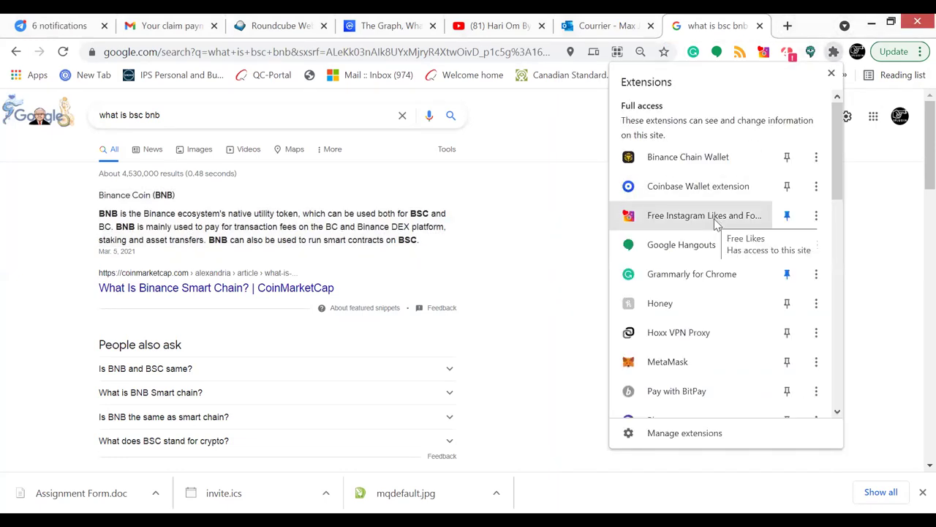
{"action": "left_click", "coordinate": [708, 366]}
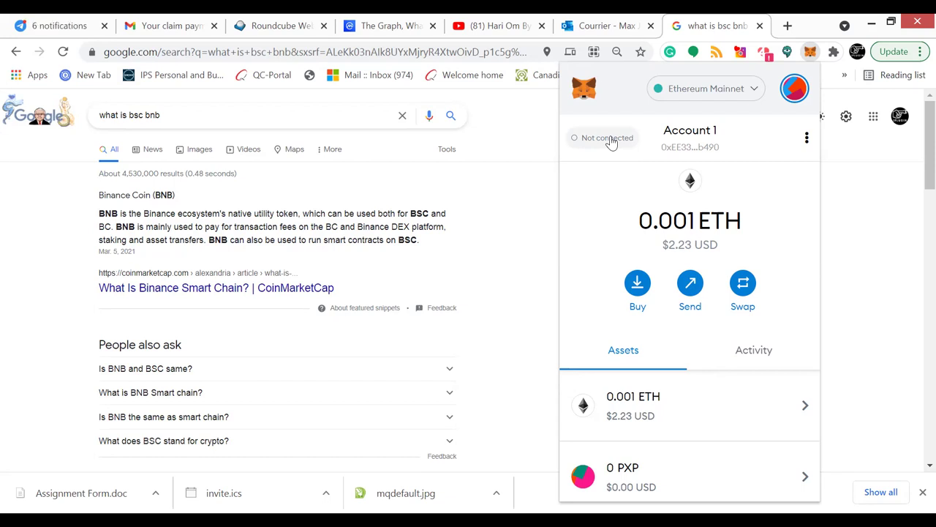
{"action": "scroll", "coordinate": [729, 242], "scroll_direction": "down", "scroll_amount": 3}
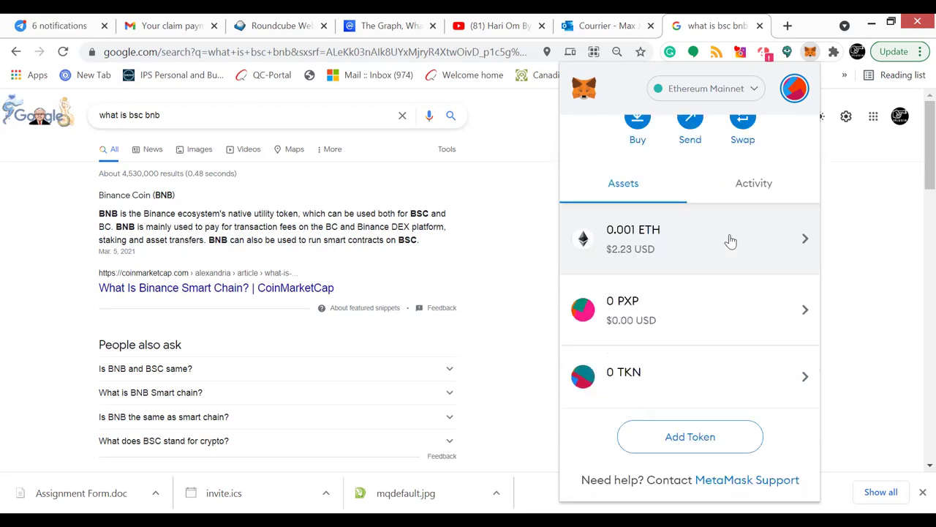
{"action": "scroll", "coordinate": [763, 314], "scroll_direction": "up", "scroll_amount": 3}
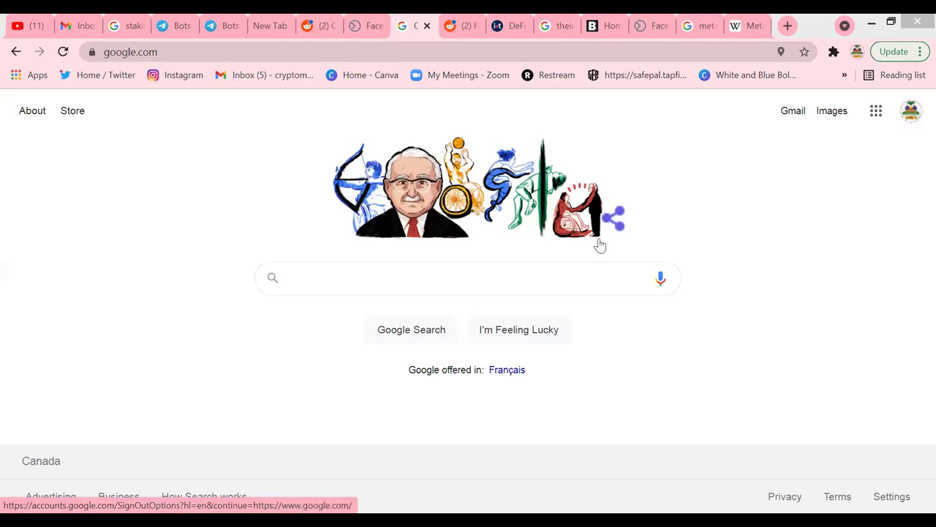
Step: Search Google for "chrome web store" and open the Google Chrome Web Store result
{"action": "left_click", "coordinate": [550, 269]}
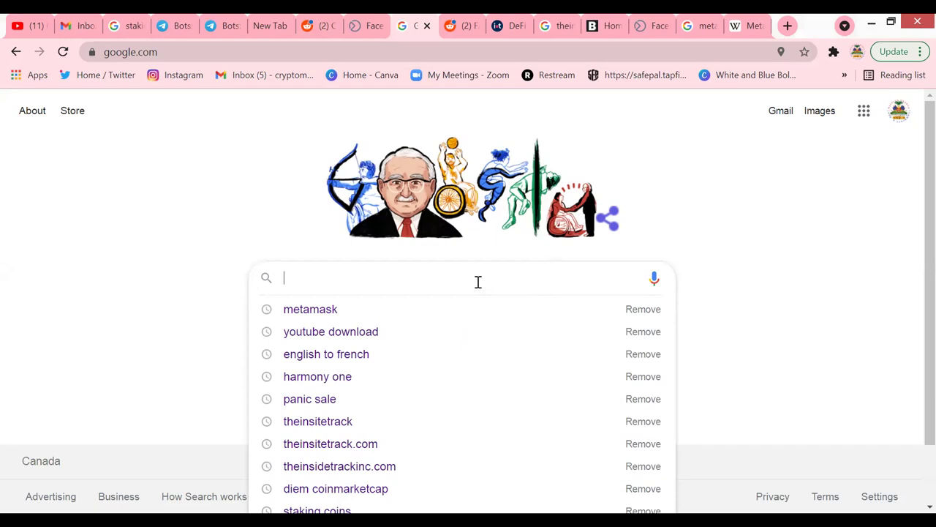
{"action": "left_click", "coordinate": [366, 313]}
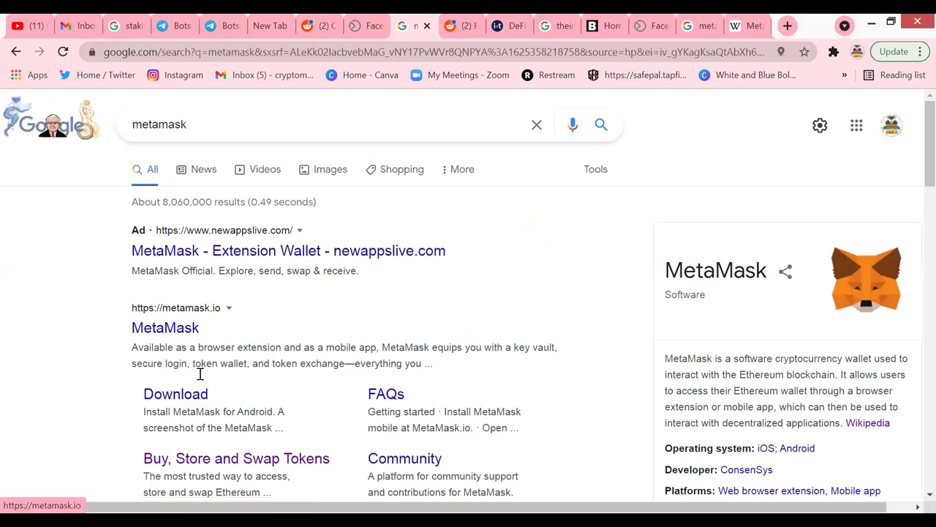
{"action": "left_click", "coordinate": [285, 129]}
{"action": "left_click_drag", "start_coordinate": [202, 129], "coordinate": [113, 128]}
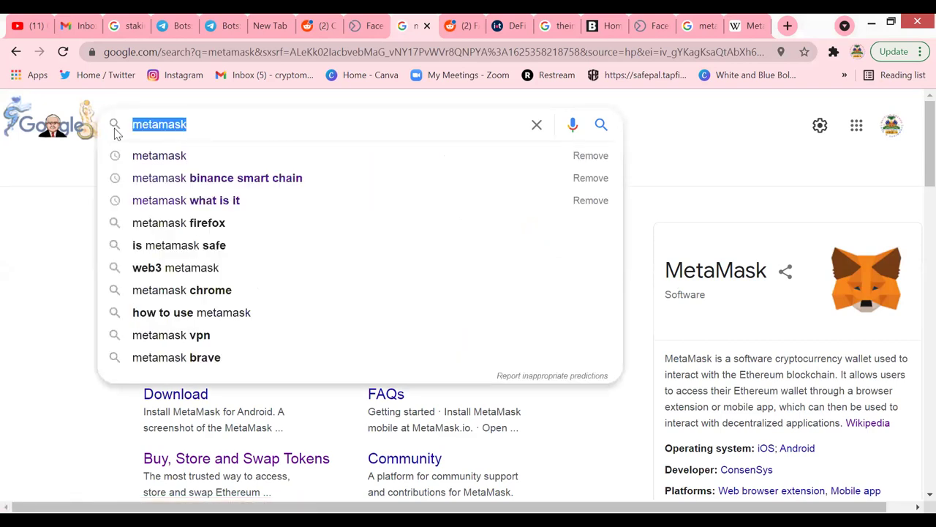
{"action": "type", "text": "chrome"}
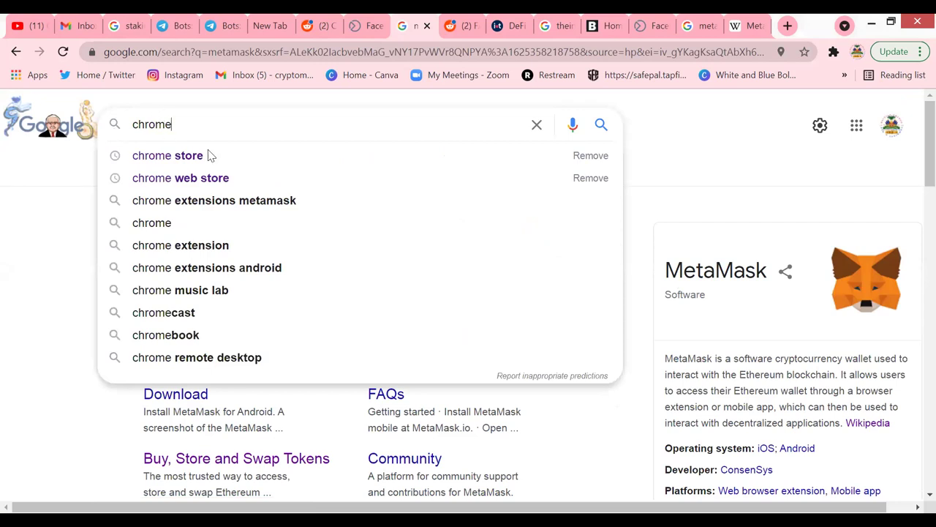
{"action": "left_click", "coordinate": [213, 176]}
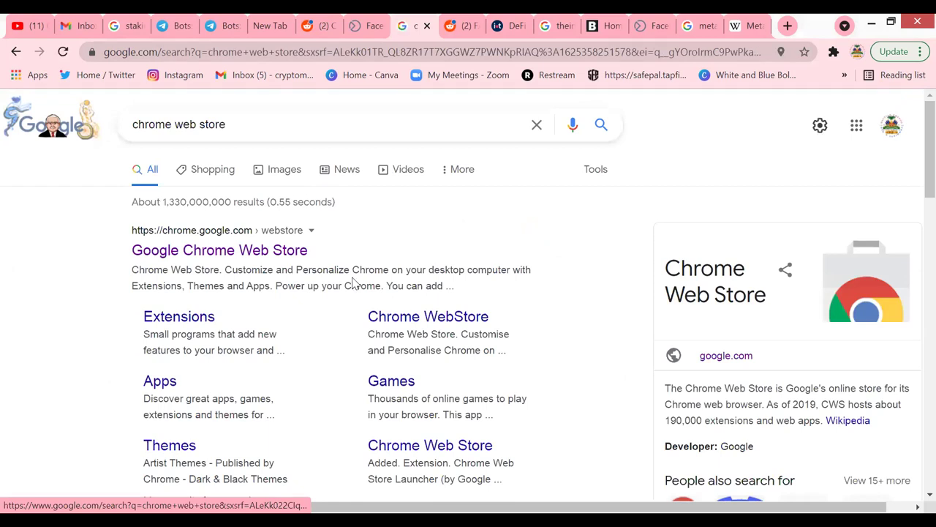
{"action": "left_click", "coordinate": [306, 251]}
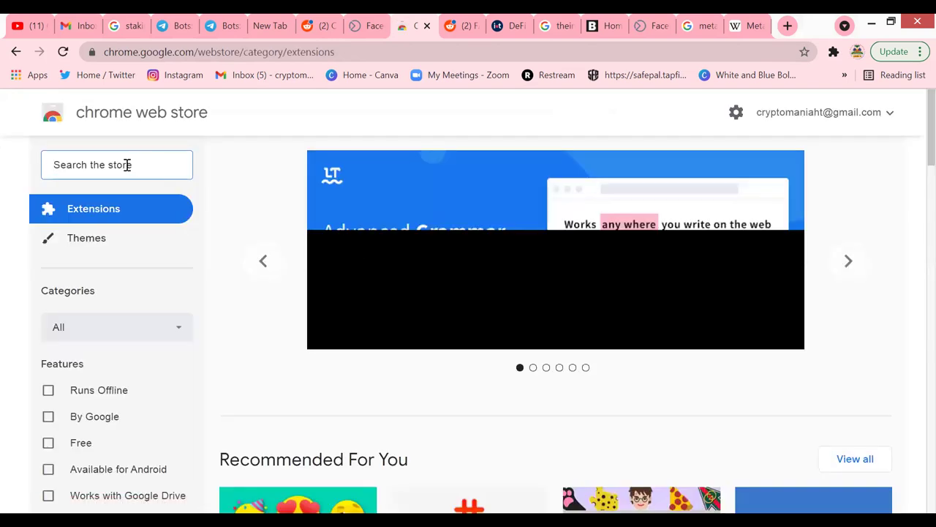
Step: Search the Chrome Web Store for "metamask"
{"action": "left_click", "coordinate": [128, 165]}
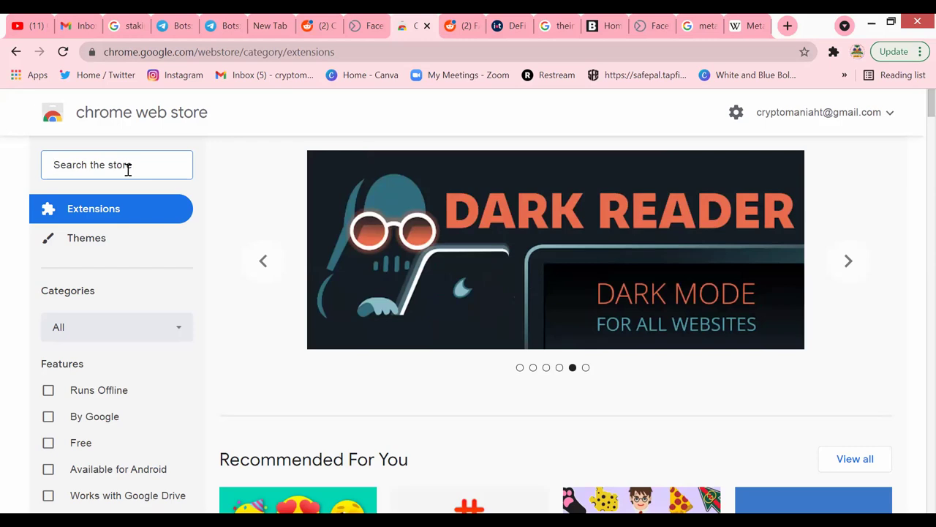
{"action": "type", "text": "me"}
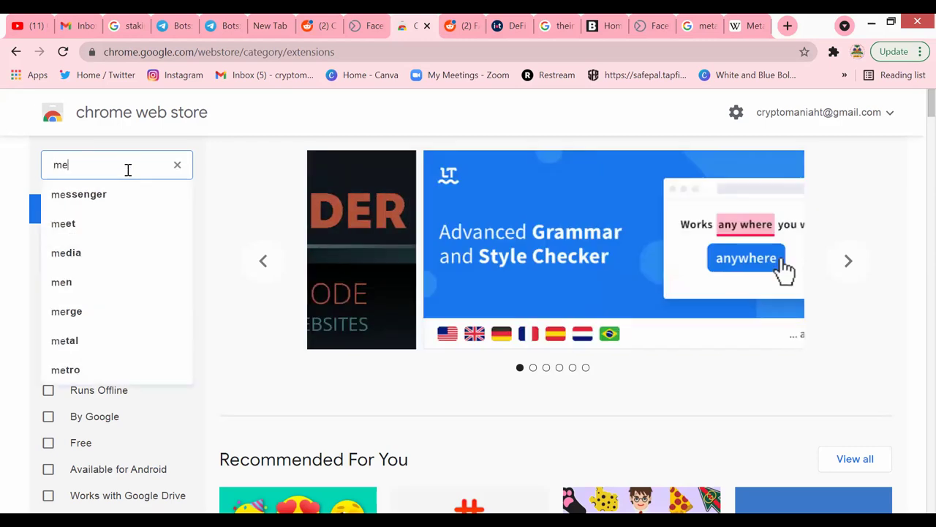
{"action": "type", "text": "ta"}
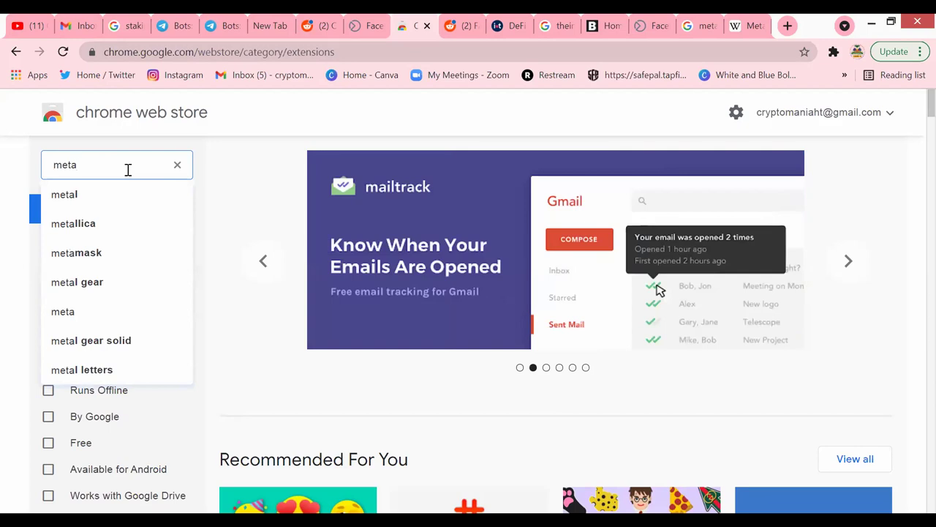
{"action": "type", "text": "mask"}
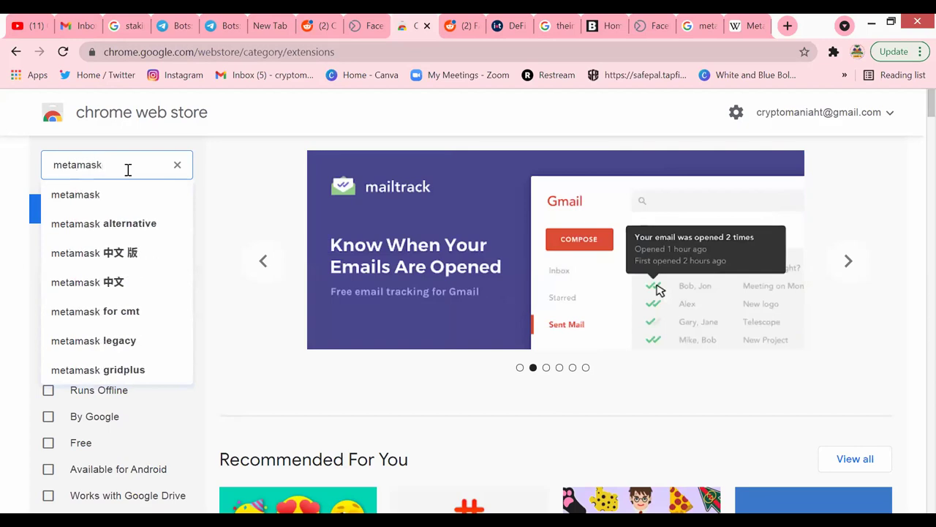
{"action": "key", "text": "Return"}
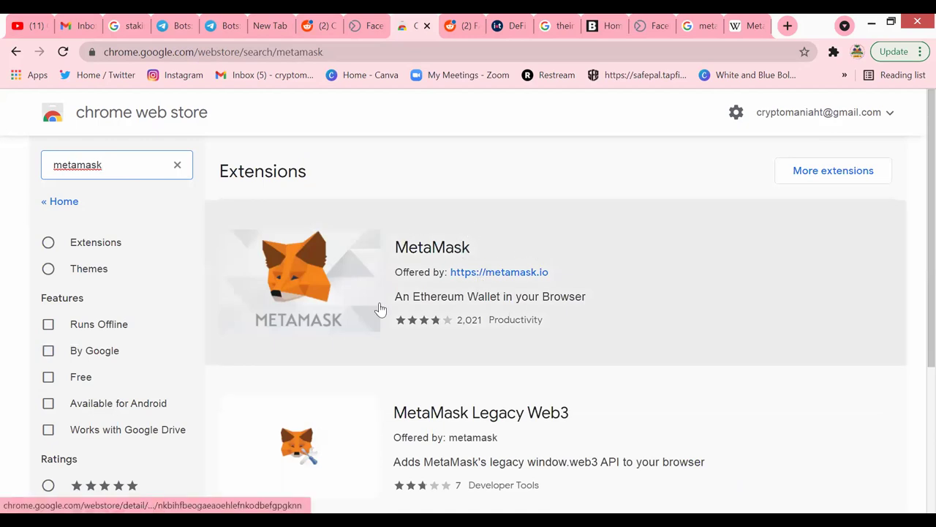
Step: Open the listing of the MetaMask extension offered by metamask.io and add the extension to Chrome
{"action": "left_click", "coordinate": [445, 249]}
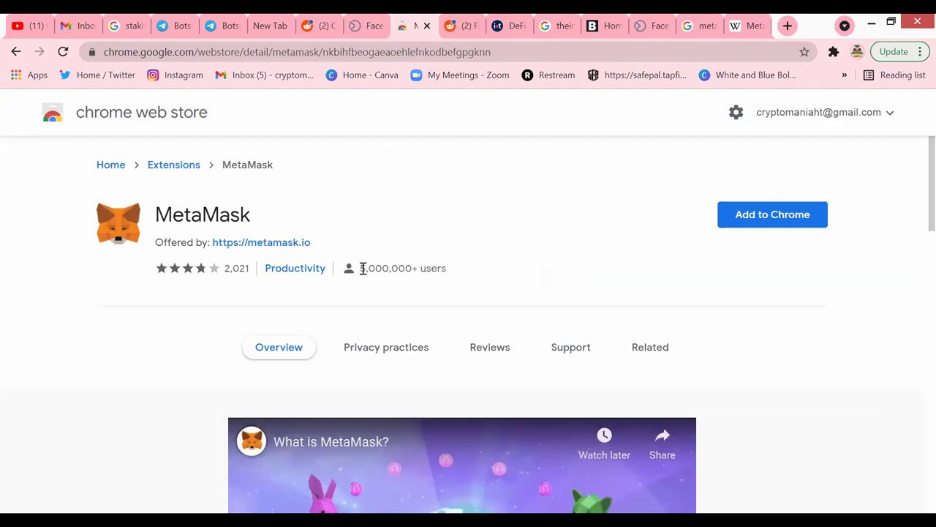
{"action": "left_click", "coordinate": [755, 224]}
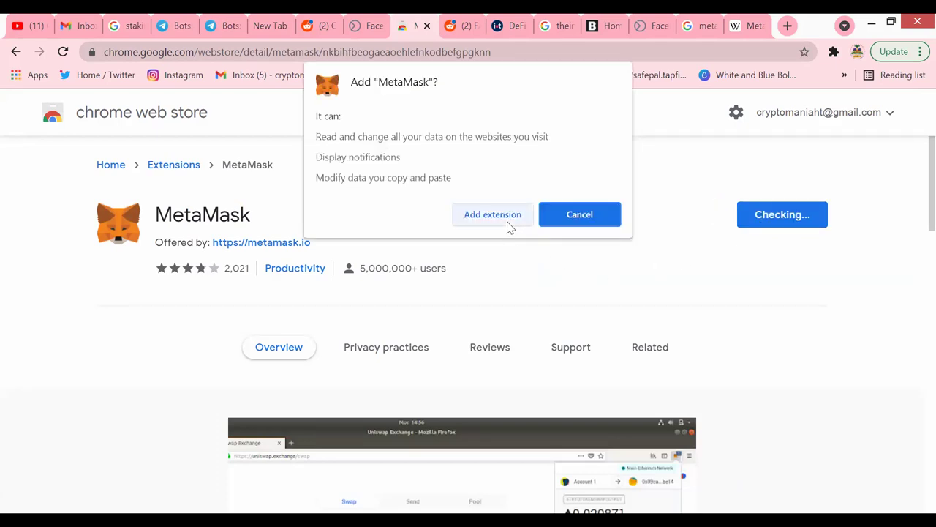
{"action": "left_click", "coordinate": [509, 223]}
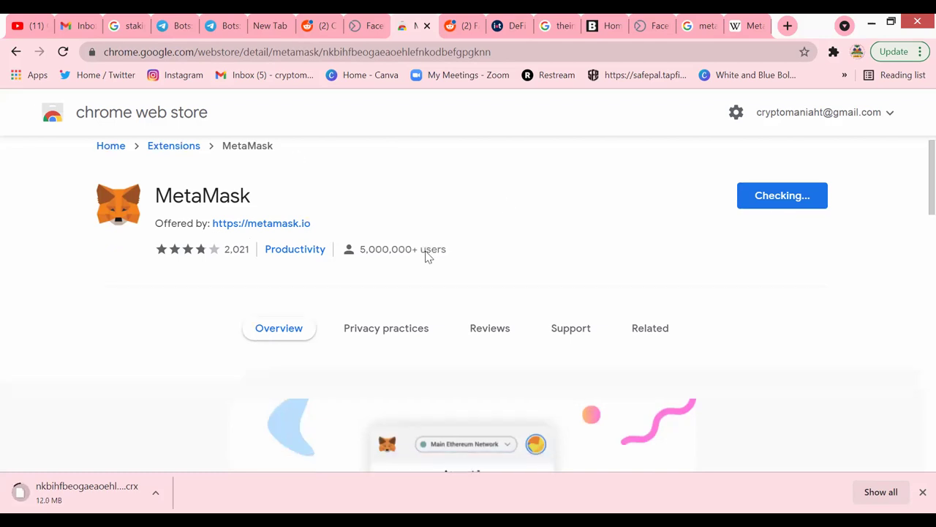
Step: Examine the number of users and the overview description on the MetaMask store listing
{"action": "scroll", "coordinate": [428, 255], "scroll_direction": "down", "scroll_amount": 1}
{"action": "left_click_drag", "start_coordinate": [351, 193], "coordinate": [472, 215]}
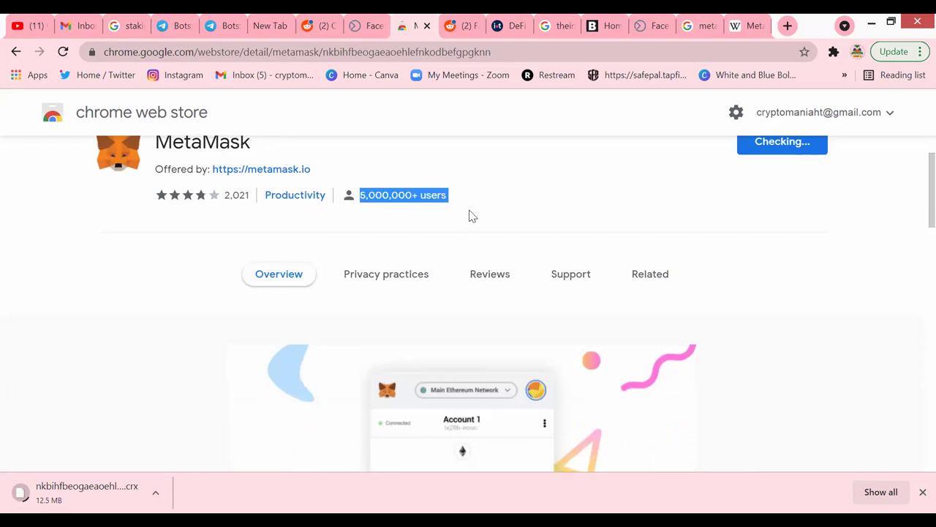
{"action": "left_click", "coordinate": [448, 218]}
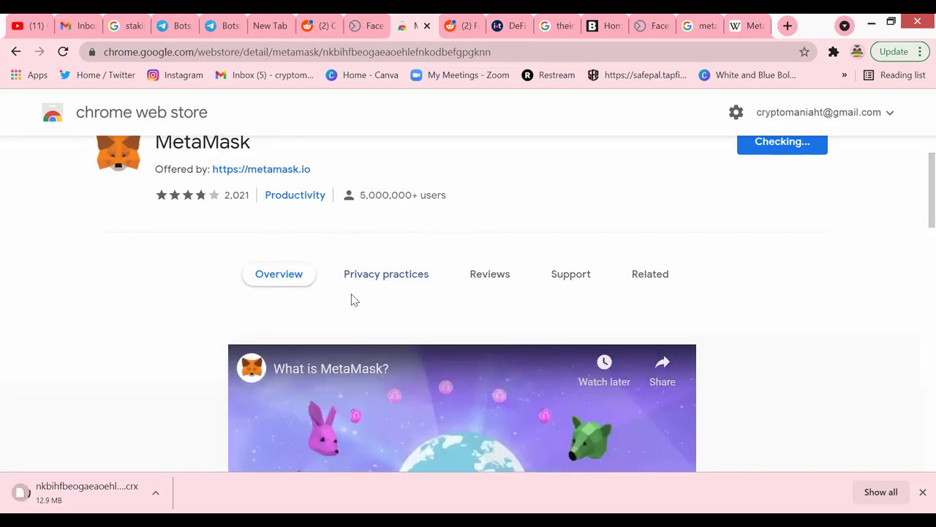
{"action": "scroll", "coordinate": [621, 236], "scroll_direction": "down", "scroll_amount": 1}
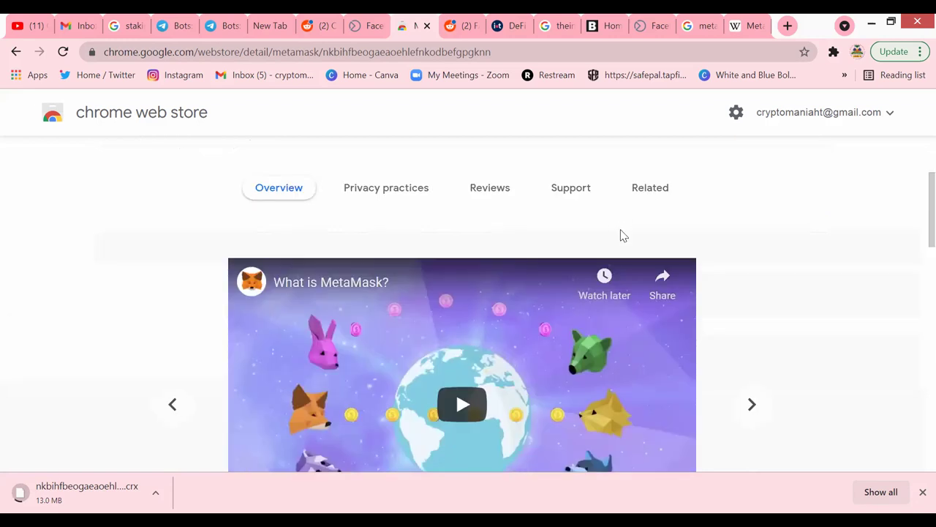
{"action": "scroll", "coordinate": [622, 236], "scroll_direction": "down", "scroll_amount": 5}
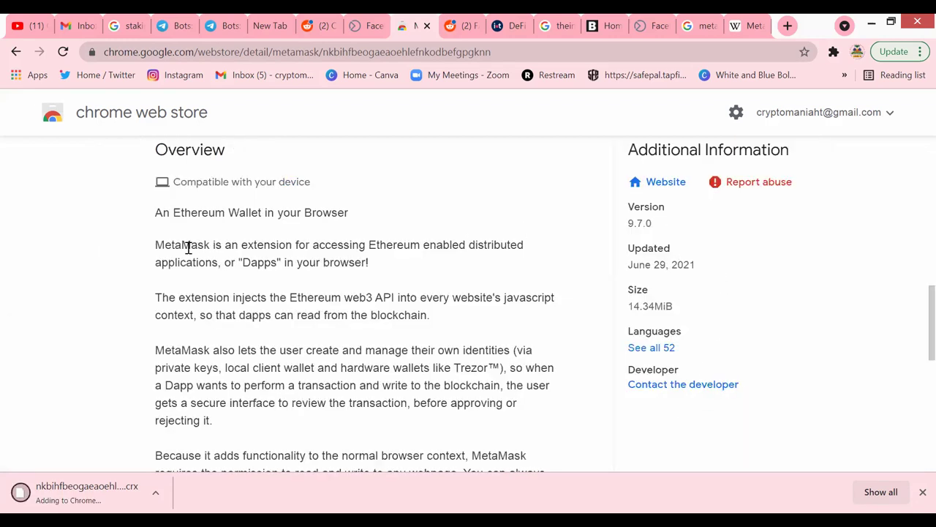
{"action": "scroll", "coordinate": [160, 236], "scroll_direction": "down", "scroll_amount": 1}
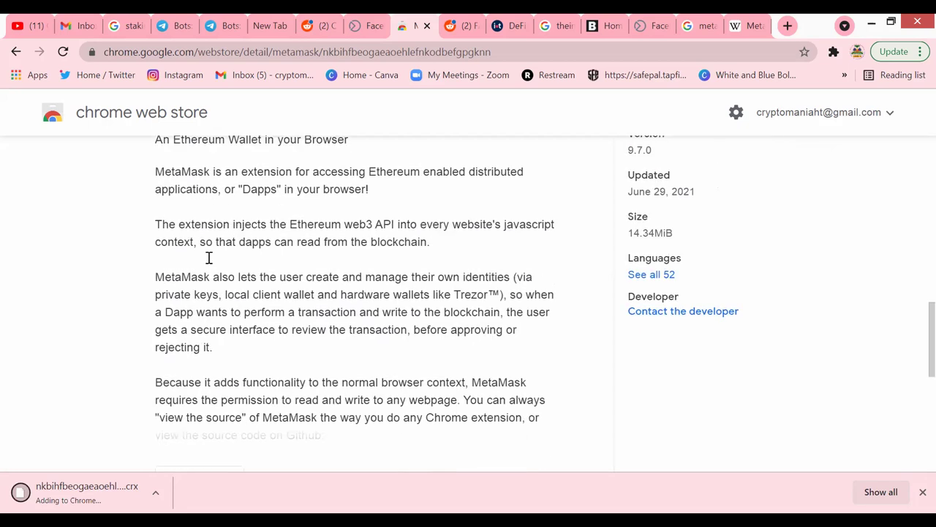
{"action": "scroll", "coordinate": [212, 262], "scroll_direction": "up", "scroll_amount": 5}
{"action": "scroll", "coordinate": [211, 263], "scroll_direction": "up", "scroll_amount": 3}
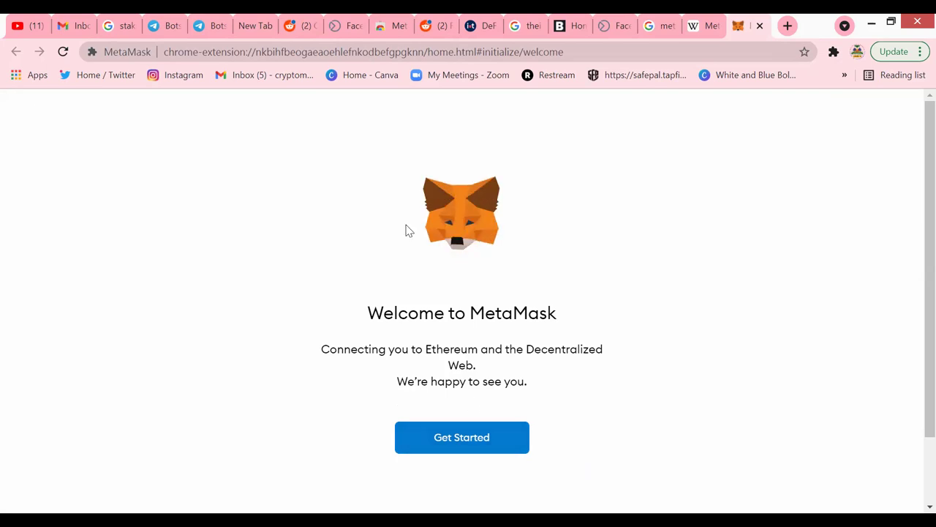
Step: Start setting up MetaMask with a new wallet and agree to the collection of usage data
{"action": "left_click", "coordinate": [453, 436]}
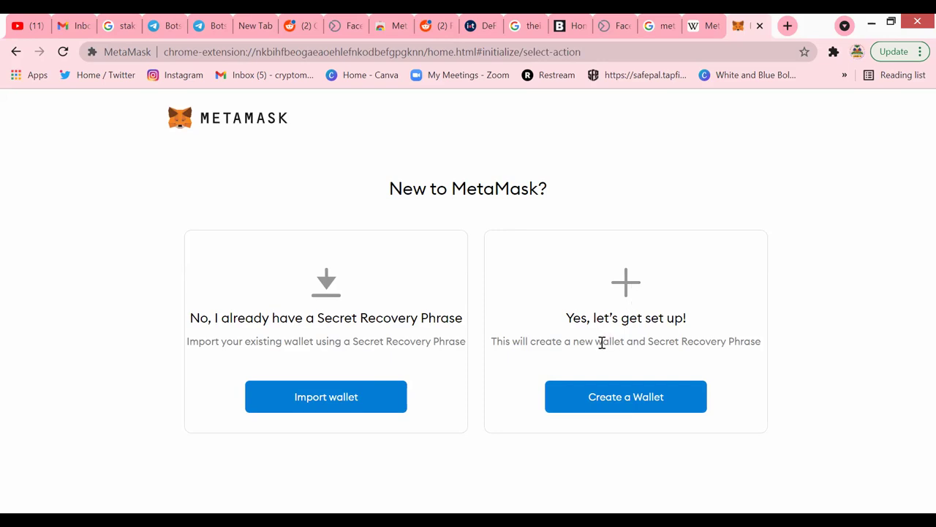
{"action": "left_click", "coordinate": [596, 397]}
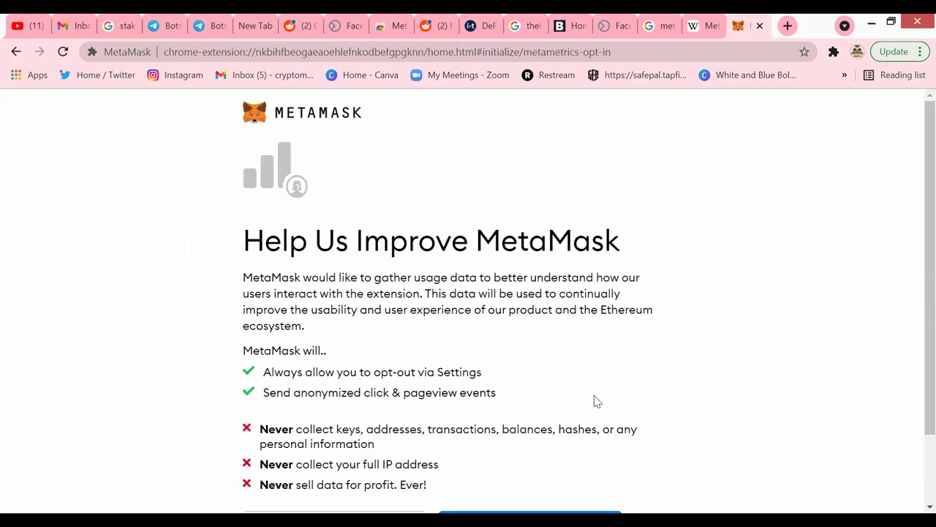
{"action": "scroll", "coordinate": [598, 377], "scroll_direction": "down", "scroll_amount": 1}
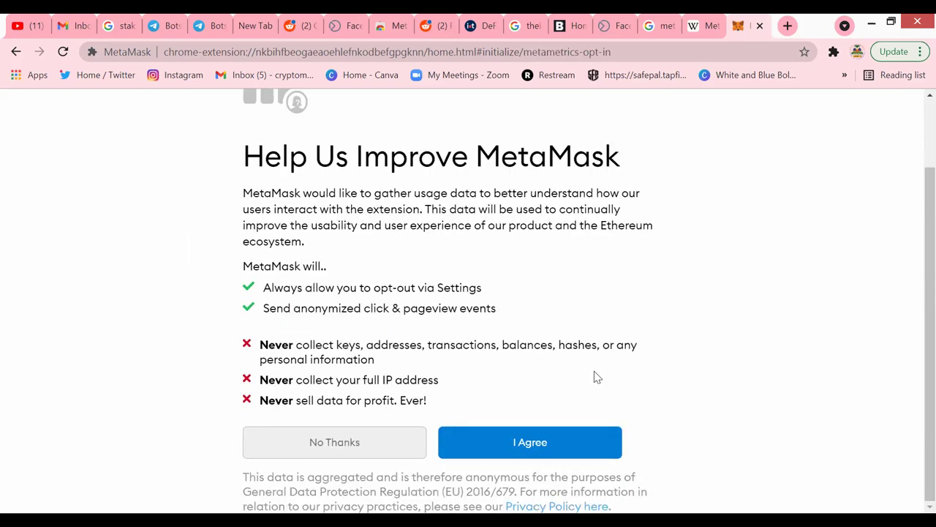
{"action": "scroll", "coordinate": [596, 377], "scroll_direction": "up", "scroll_amount": 2}
{"action": "scroll", "coordinate": [527, 366], "scroll_direction": "down", "scroll_amount": 2}
{"action": "left_click", "coordinate": [488, 449]}
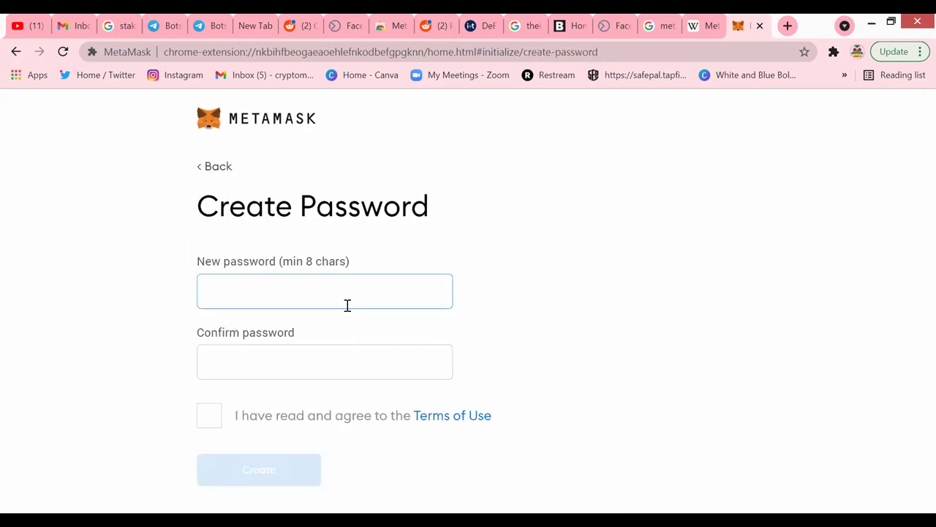
{"action": "type", "text": "••"}
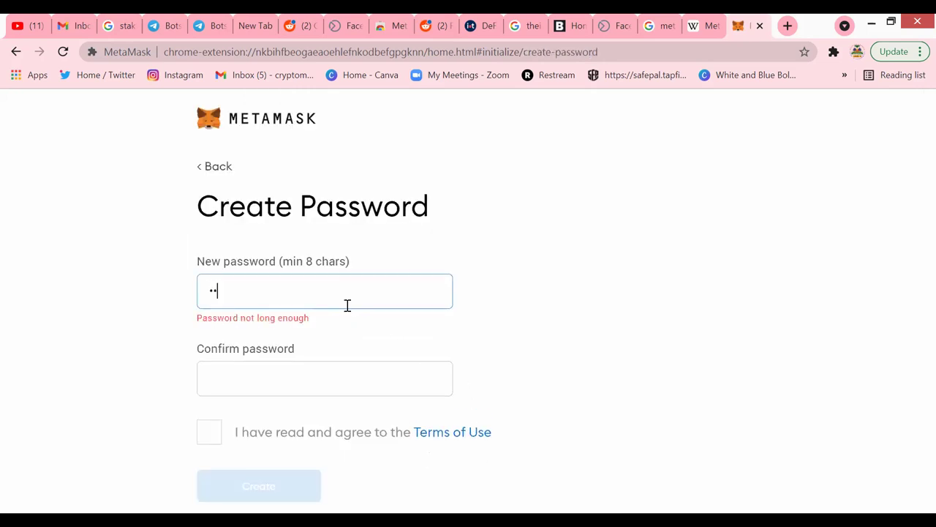
{"action": "type", "text": "••••"}
{"action": "key", "text": "BackSpace"}
{"action": "key", "text": "BackSpace"}
{"action": "key", "text": "BackSpace"}
{"action": "key", "text": "BackSpace"}
{"action": "key", "text": "BackSpace"}
{"action": "key", "text": "BackSpace"}
Step: Enter and confirm the new wallet password, agree to the Terms of Use and create the wallet
{"action": "type", "text": "••••••••••"}
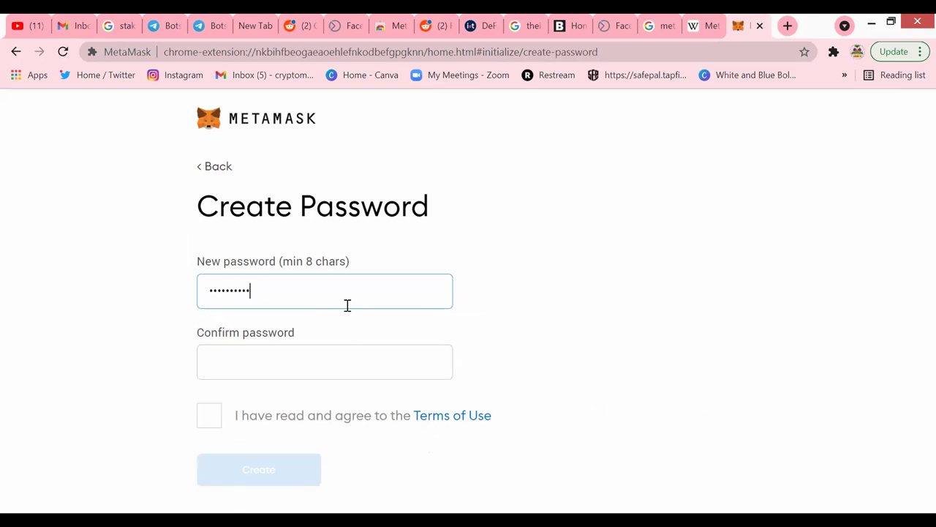
{"action": "type", "text": "•"}
{"action": "left_click", "coordinate": [361, 364]}
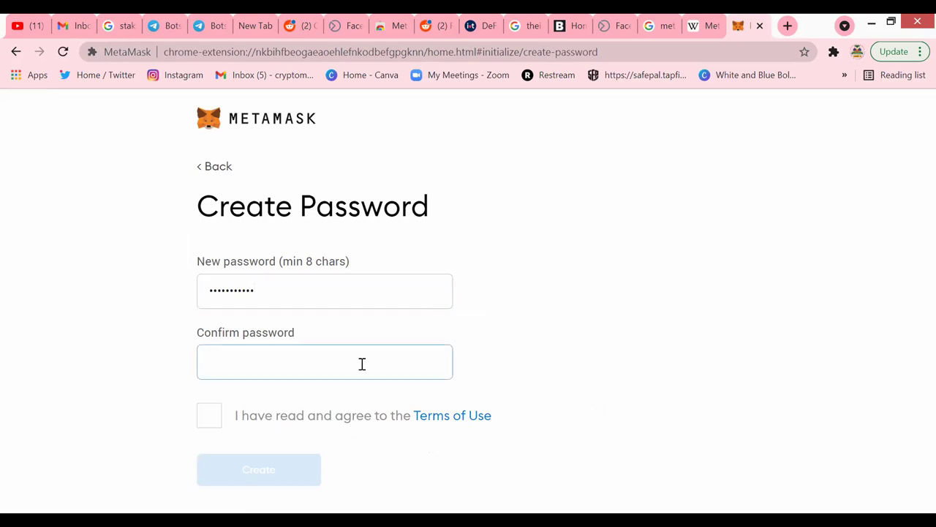
{"action": "type", "text": "••••••••"}
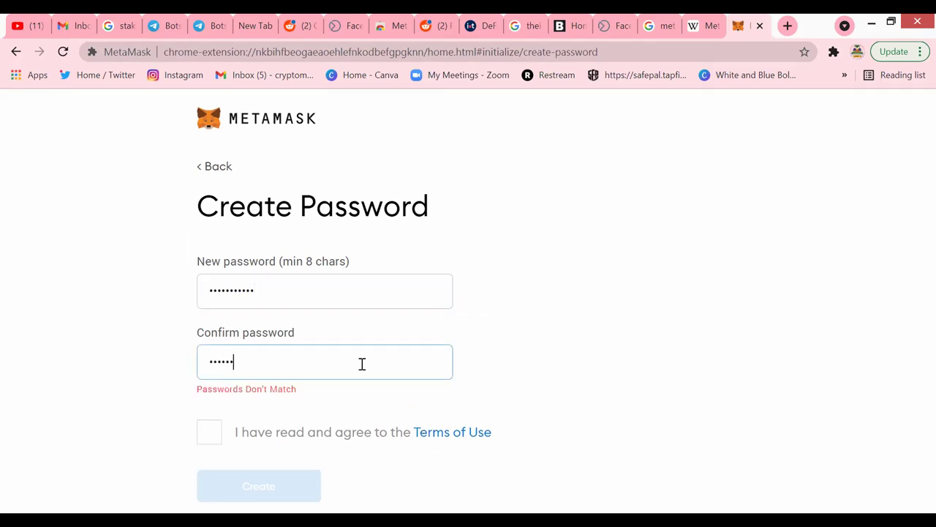
{"action": "type", "text": "•••"}
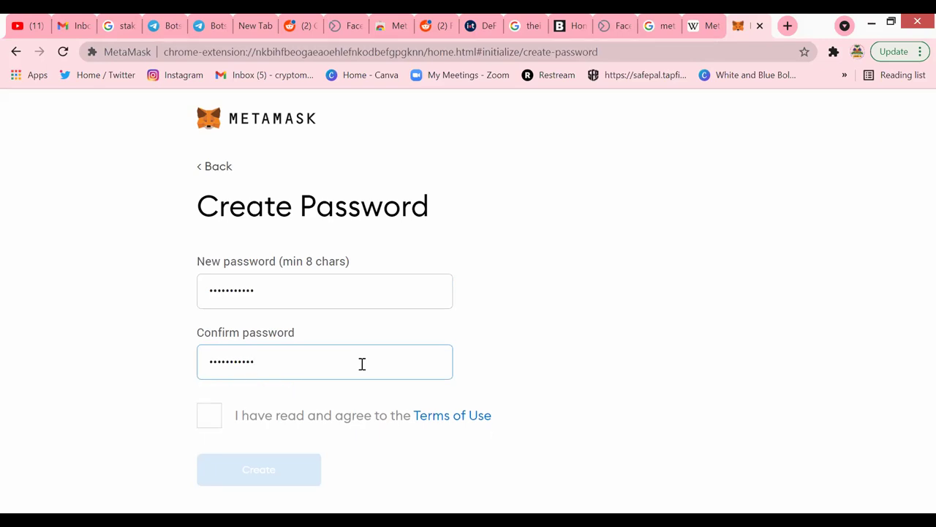
{"action": "left_click", "coordinate": [208, 417]}
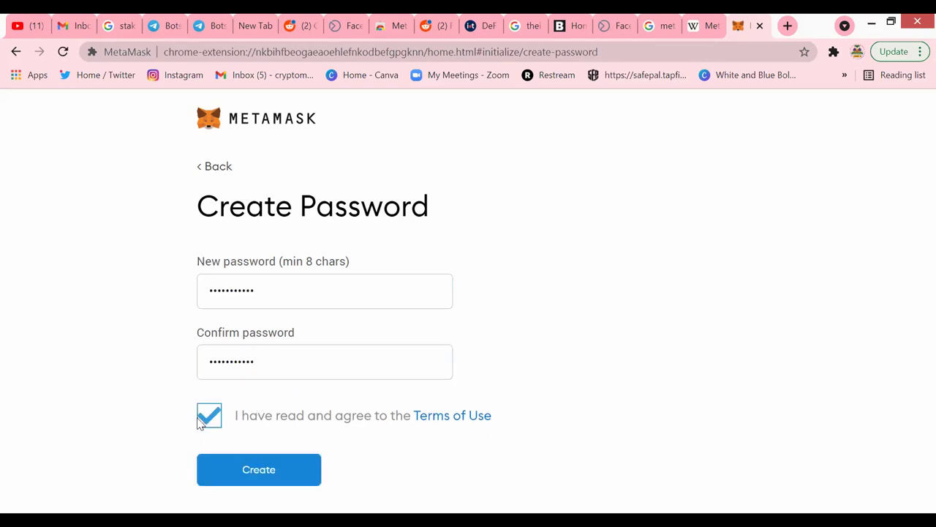
{"action": "left_click", "coordinate": [260, 469]}
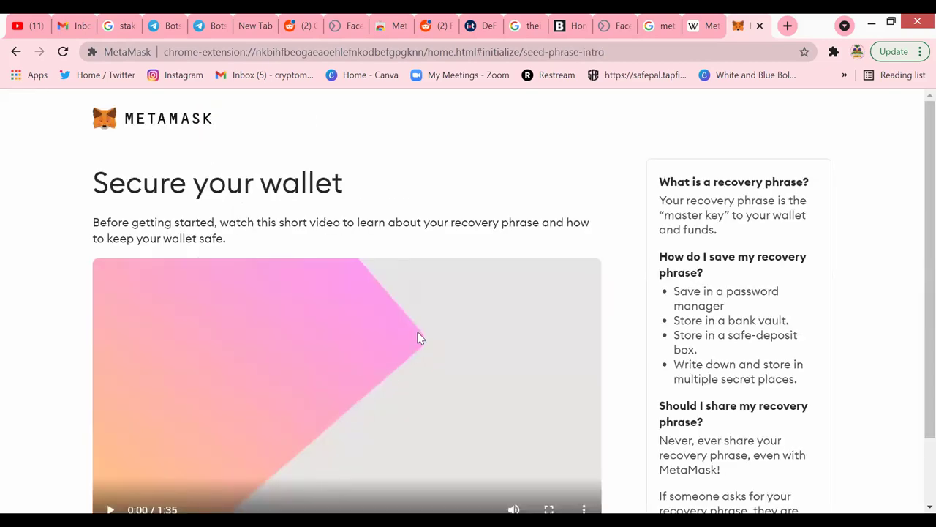
Step: Play the introductory video about the secret recovery phrase in full screen
{"action": "scroll", "coordinate": [420, 310], "scroll_direction": "down", "scroll_amount": 1}
{"action": "scroll", "coordinate": [419, 308], "scroll_direction": "up", "scroll_amount": 1}
{"action": "scroll", "coordinate": [418, 308], "scroll_direction": "down", "scroll_amount": 1}
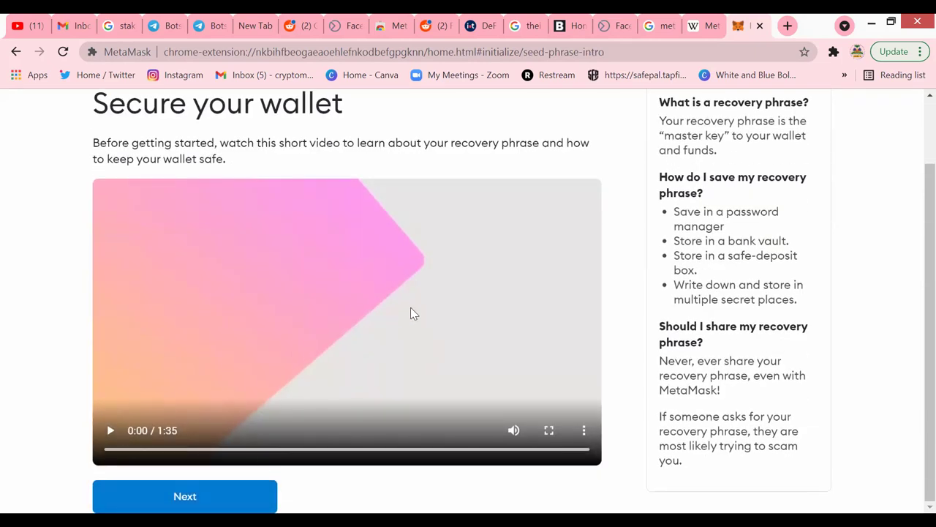
{"action": "left_click", "coordinate": [548, 431]}
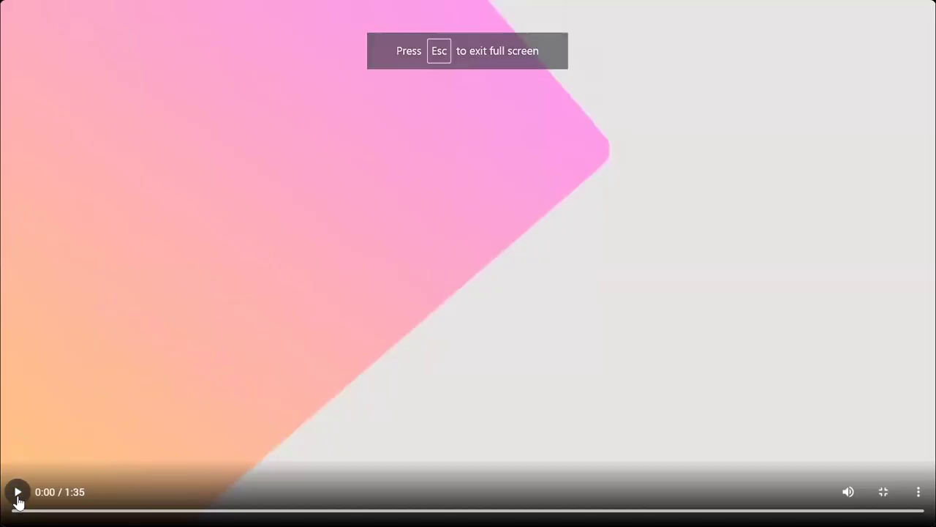
{"action": "left_click", "coordinate": [17, 499]}
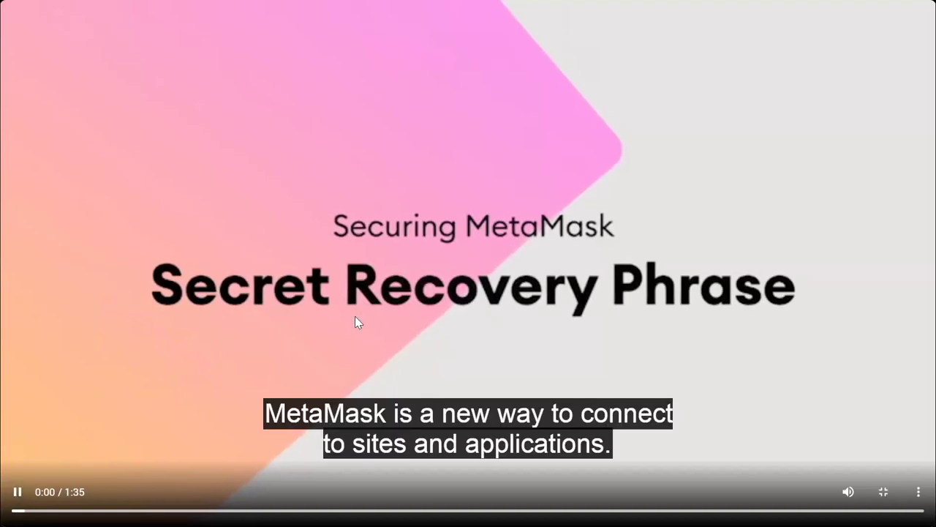
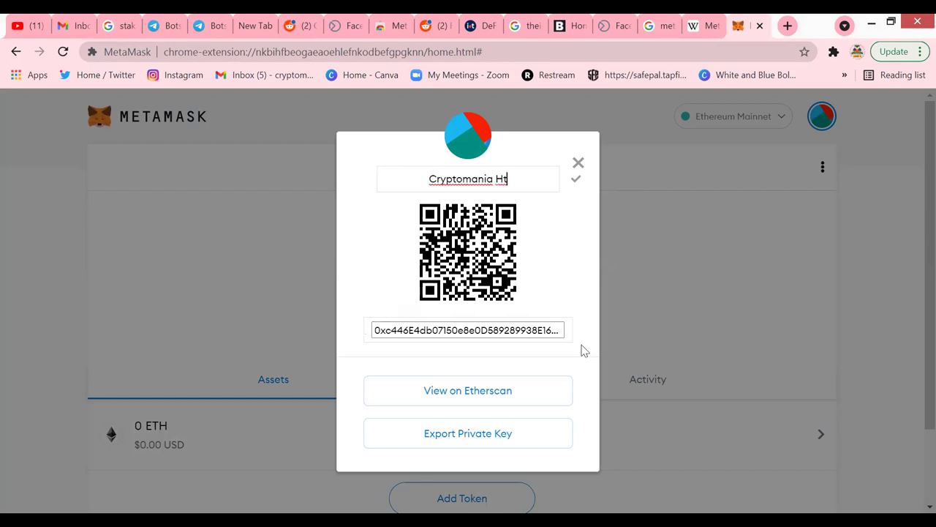
Step: Save the account name "Cryptomania Ht" and close the account details
{"action": "left_click", "coordinate": [578, 181]}
{"action": "left_click", "coordinate": [734, 284]}
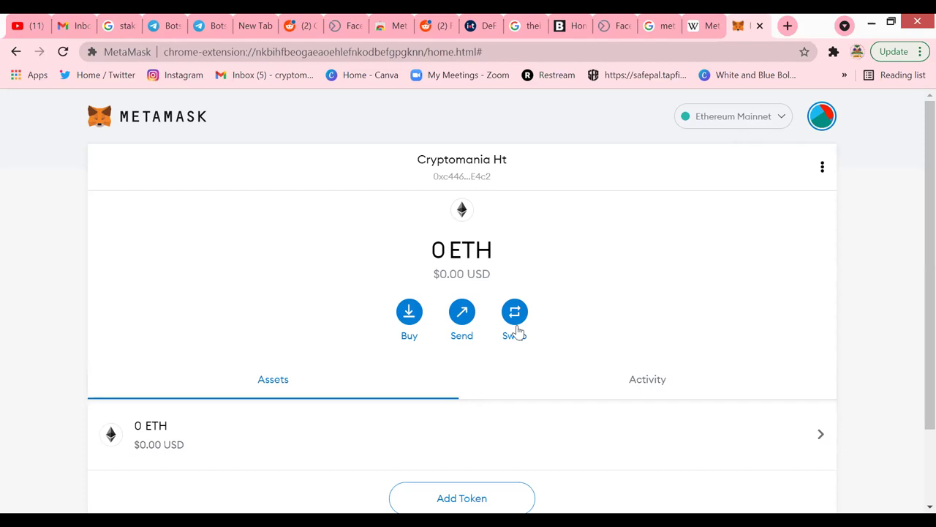
Step: Open the custom RPC form from the network list and examine the fields required for a new network
{"action": "left_click", "coordinate": [753, 124]}
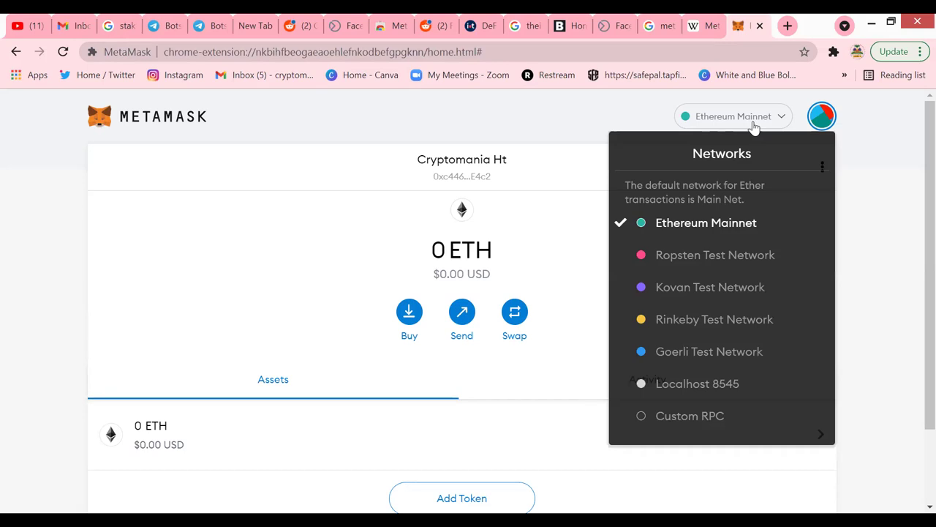
{"action": "left_click", "coordinate": [713, 416]}
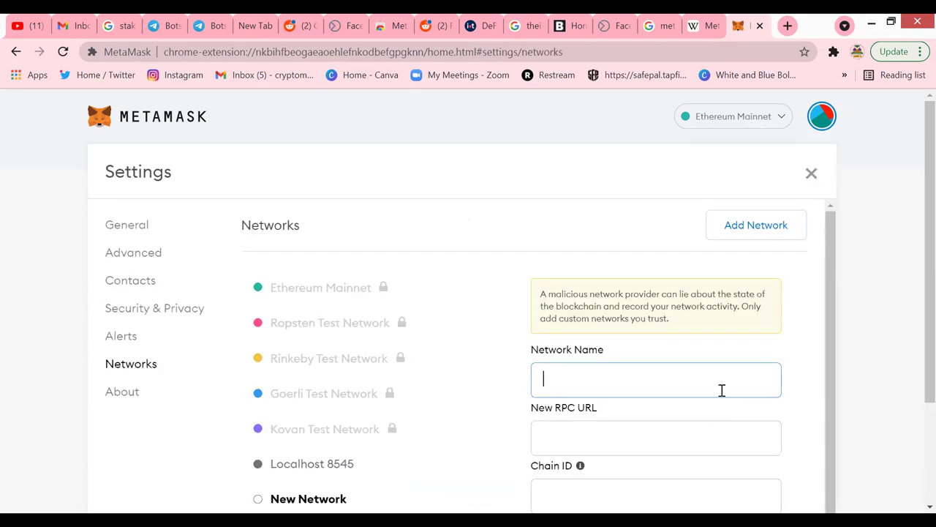
{"action": "left_click", "coordinate": [765, 125]}
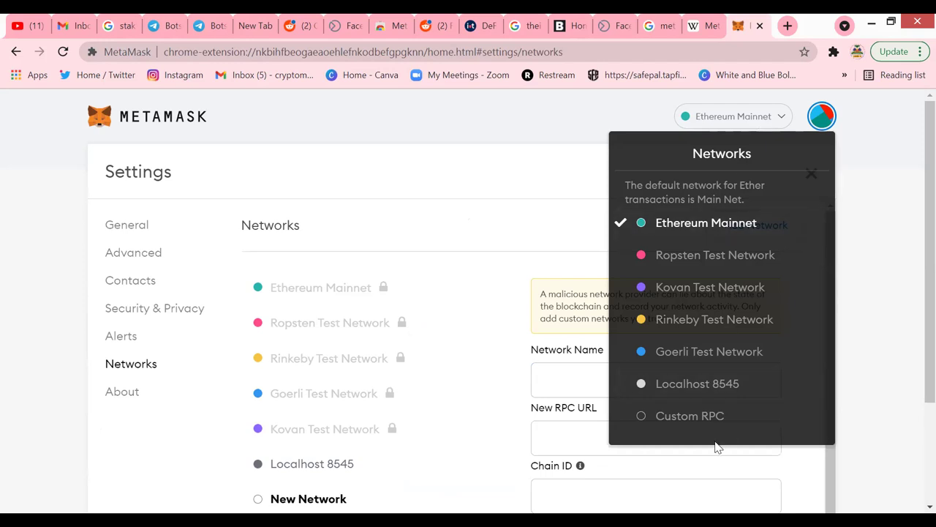
{"action": "left_click", "coordinate": [466, 131]}
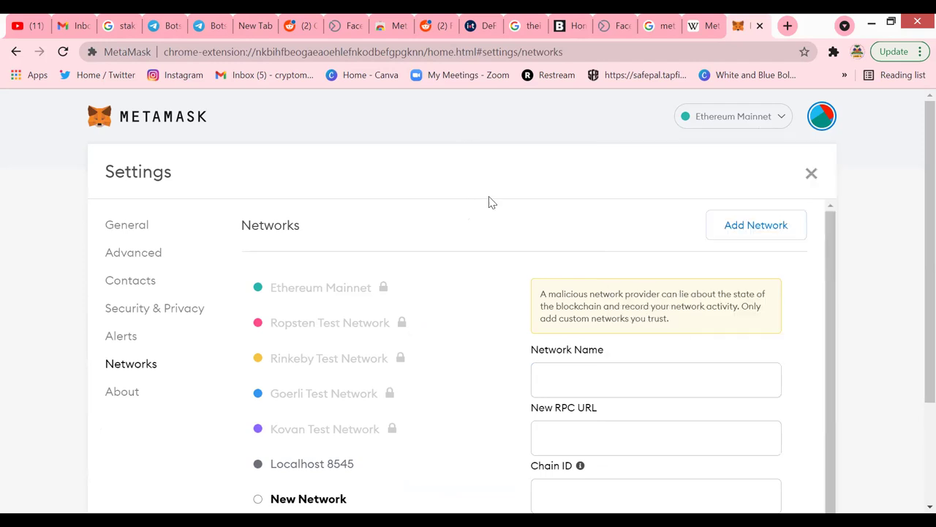
{"action": "scroll", "coordinate": [554, 216], "scroll_direction": "down", "scroll_amount": 1}
{"action": "scroll", "coordinate": [554, 216], "scroll_direction": "down", "scroll_amount": 2}
{"action": "scroll", "coordinate": [554, 216], "scroll_direction": "up", "scroll_amount": 1}
{"action": "scroll", "coordinate": [551, 208], "scroll_direction": "down", "scroll_amount": 1}
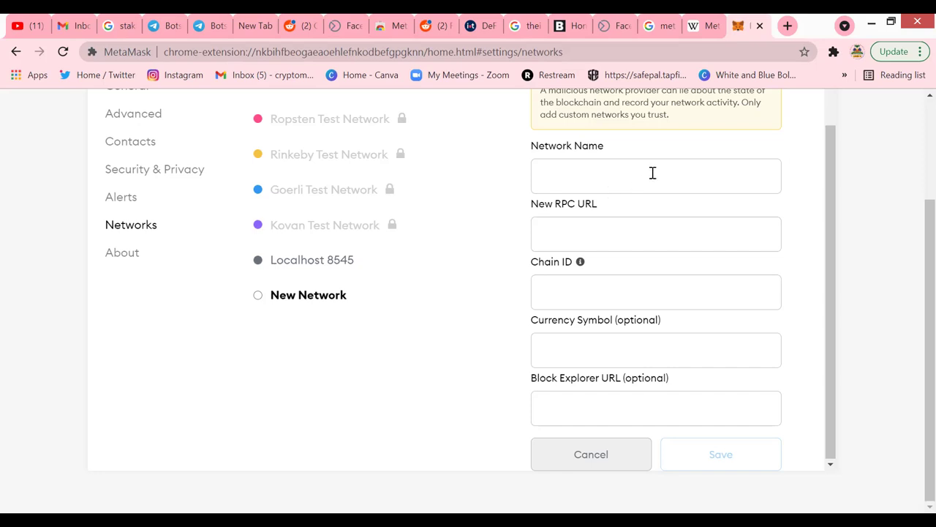
{"action": "scroll", "coordinate": [652, 173], "scroll_direction": "up", "scroll_amount": 3}
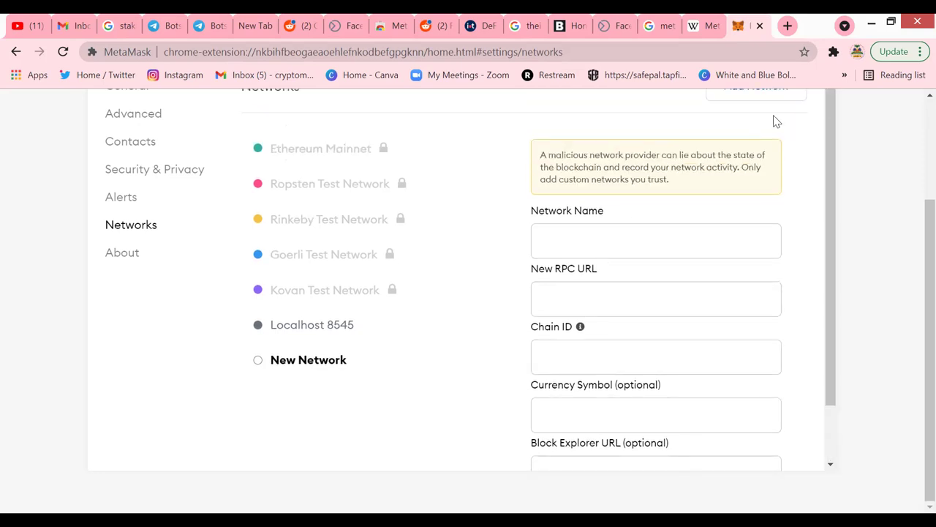
Step: View the Ropsten Test Network's settings and check the wallet account in the MetaMask extension popup
{"action": "left_click", "coordinate": [835, 54]}
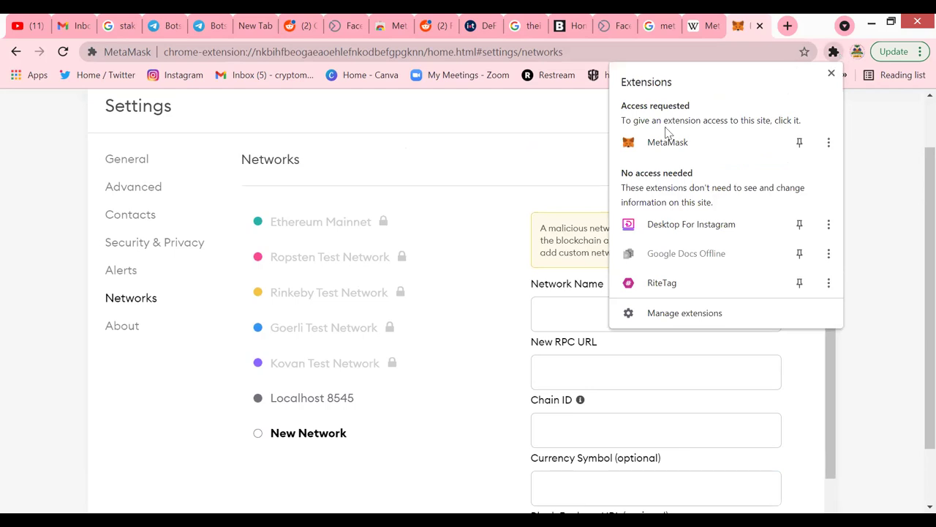
{"action": "left_click", "coordinate": [465, 253]}
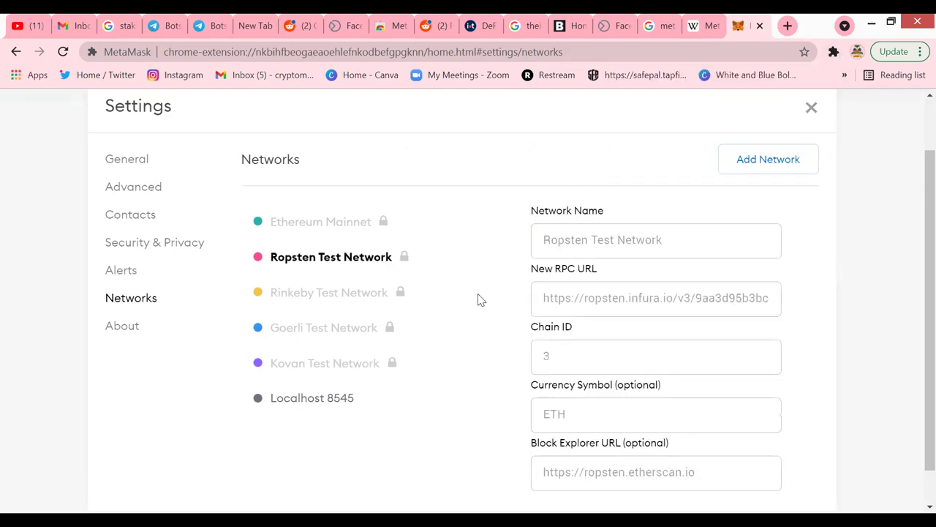
{"action": "scroll", "coordinate": [479, 299], "scroll_direction": "down", "scroll_amount": 1}
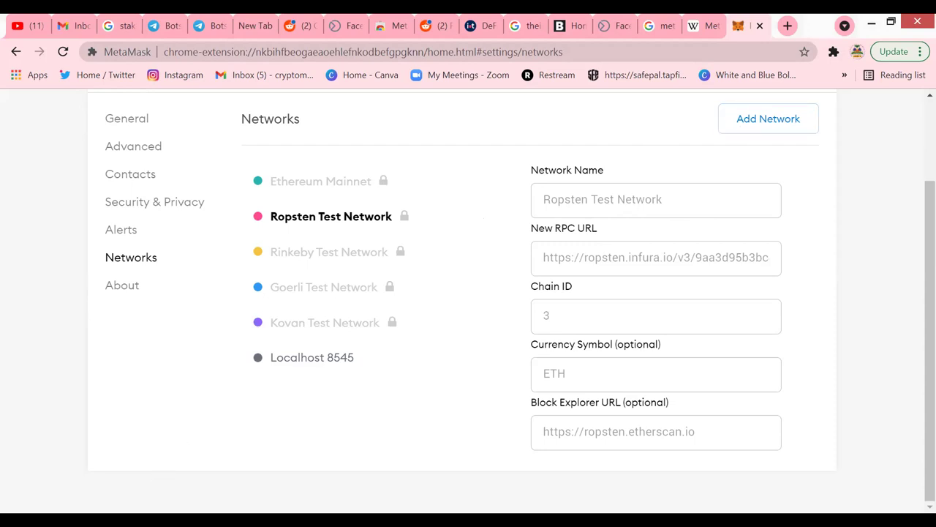
{"action": "key", "text": "alt+shift+m"}
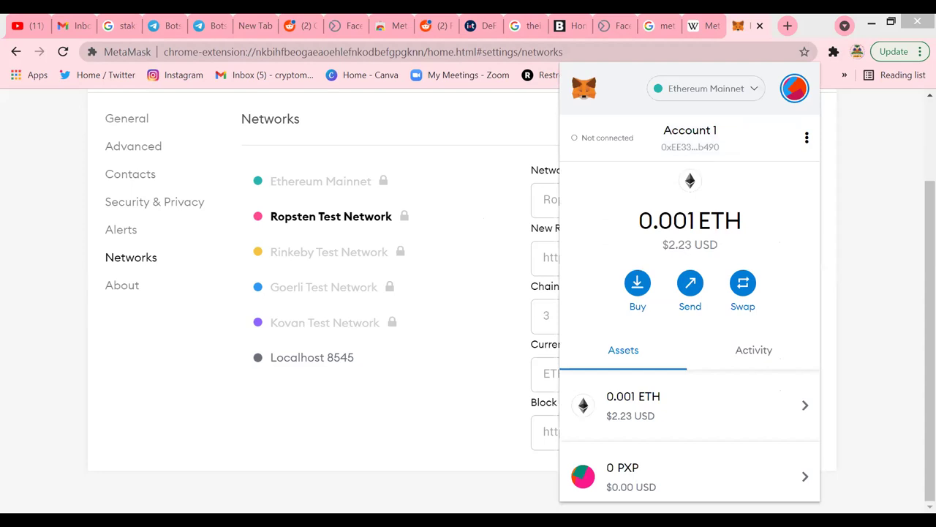
{"action": "key", "text": "Escape"}
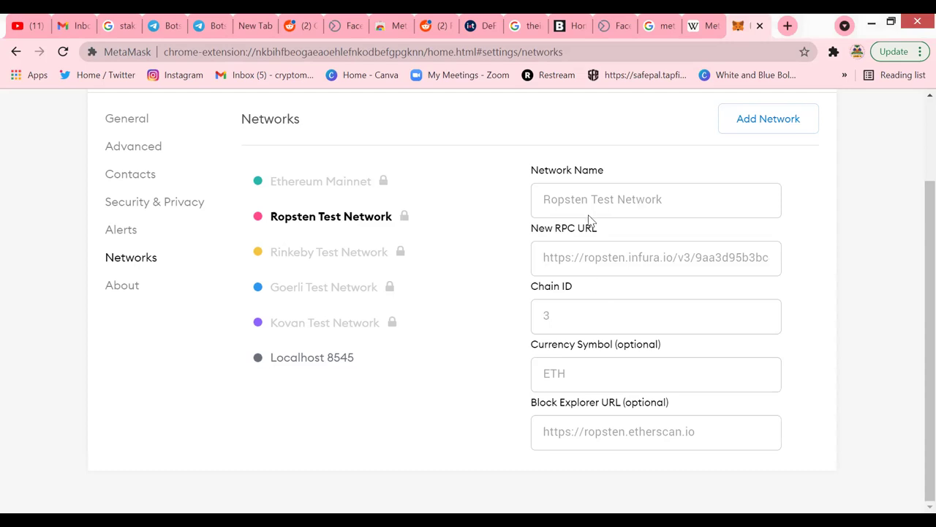
Step: Examine the connection settings of the Localhost 8545 network
{"action": "left_click", "coordinate": [322, 357]}
{"action": "scroll", "coordinate": [569, 299], "scroll_direction": "down", "scroll_amount": 1}
{"action": "scroll", "coordinate": [556, 287], "scroll_direction": "up", "scroll_amount": 1}
{"action": "scroll", "coordinate": [454, 308], "scroll_direction": "down", "scroll_amount": 1}
{"action": "scroll", "coordinate": [622, 234], "scroll_direction": "up", "scroll_amount": 1}
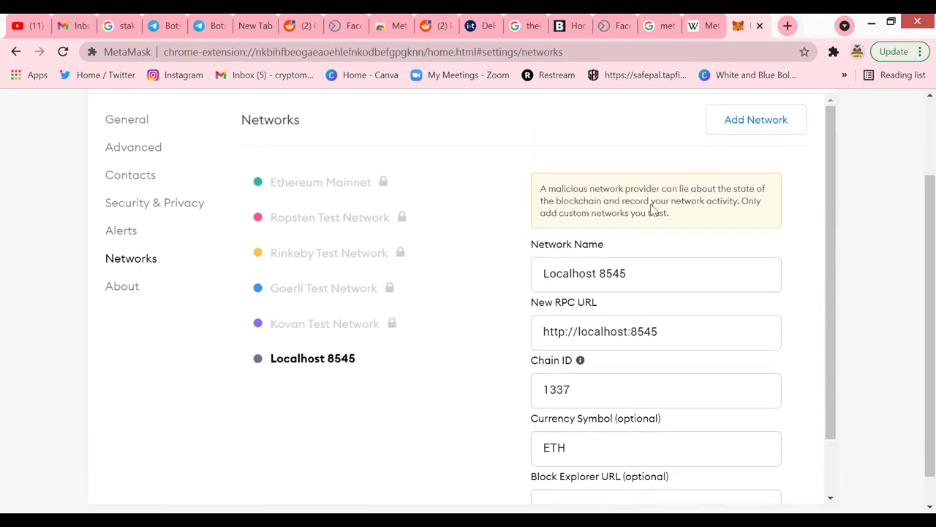
Step: Start adding a new custom RPC network with a blank form
{"action": "scroll", "coordinate": [651, 208], "scroll_direction": "up", "scroll_amount": 2}
{"action": "left_click", "coordinate": [731, 224]}
{"action": "scroll", "coordinate": [651, 219], "scroll_direction": "down", "scroll_amount": 1}
{"action": "scroll", "coordinate": [651, 219], "scroll_direction": "down", "scroll_amount": 2}
{"action": "scroll", "coordinate": [648, 215], "scroll_direction": "up", "scroll_amount": 2}
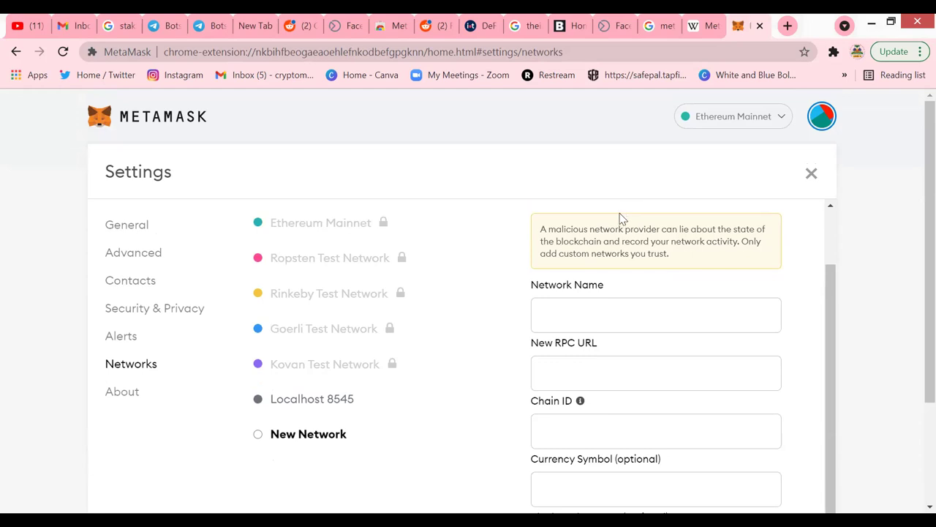
{"action": "left_click", "coordinate": [759, 117]}
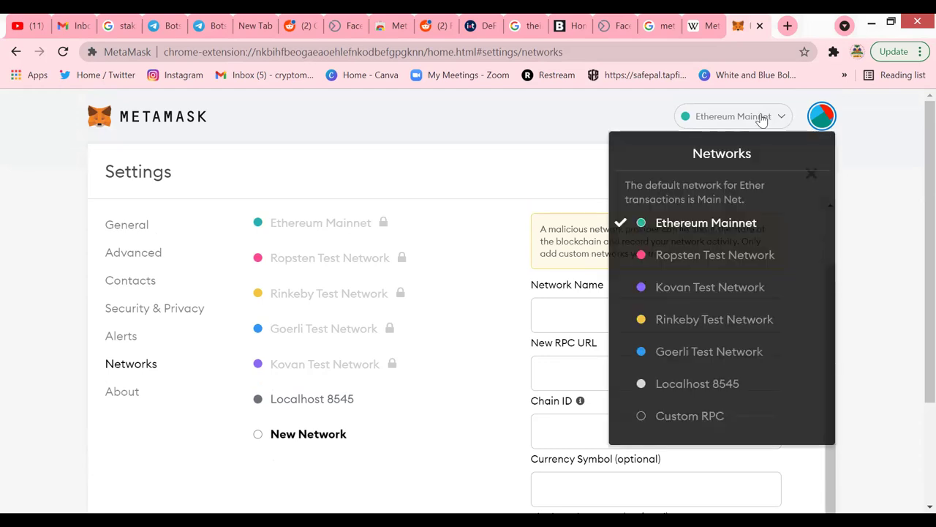
{"action": "left_click", "coordinate": [668, 416]}
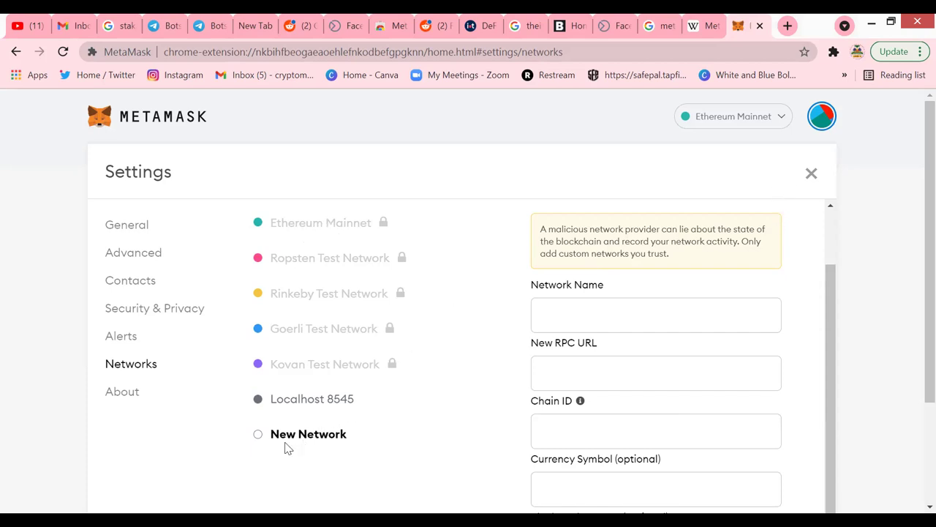
{"action": "scroll", "coordinate": [518, 330], "scroll_direction": "down", "scroll_amount": 1}
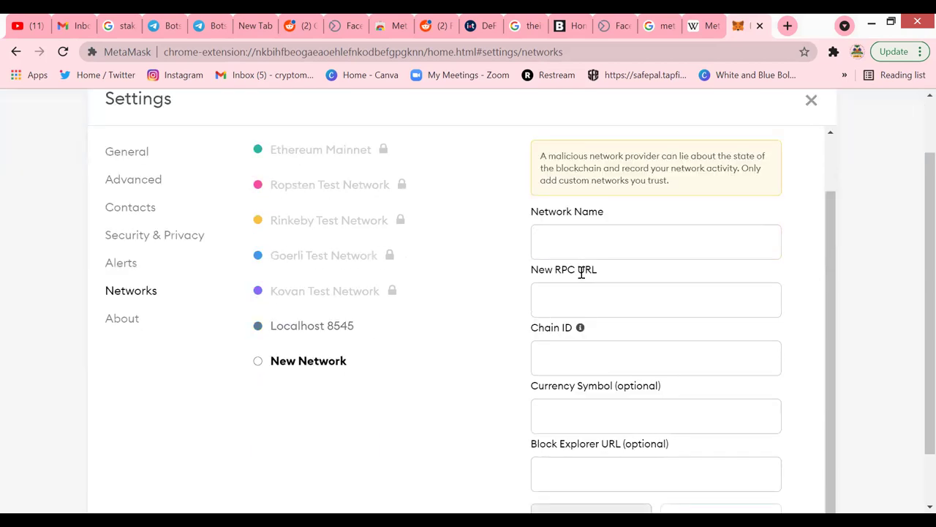
{"action": "left_click", "coordinate": [581, 251]}
{"action": "type", "text": "Smart Chain"}
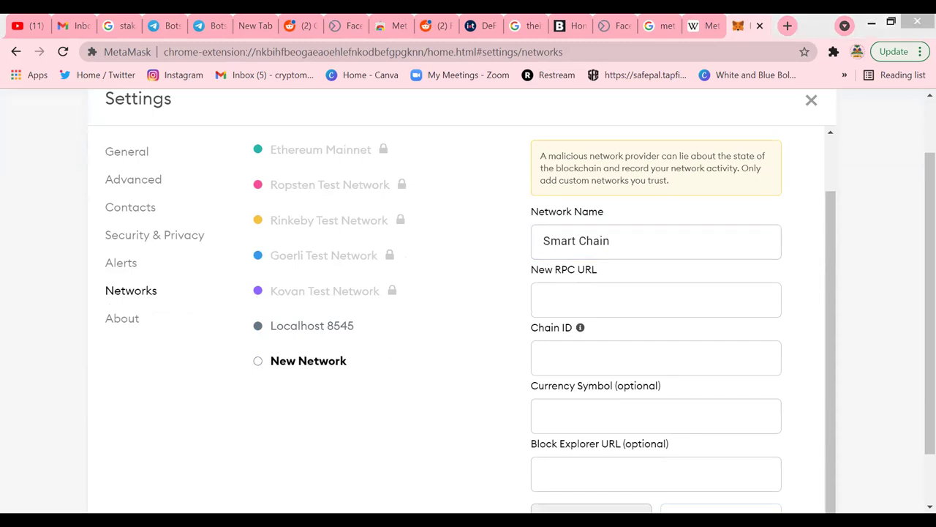
{"action": "left_click", "coordinate": [597, 308]}
{"action": "type", "text": "https://bsc-dataseed.binance.org/"}
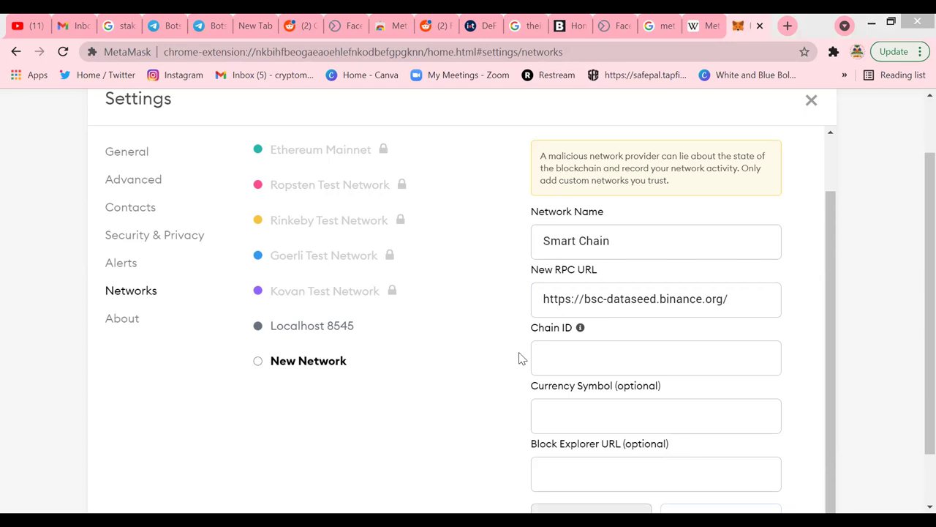
Step: Set the new network's chain ID to 56 and its currency symbol to BNB
{"action": "left_click", "coordinate": [591, 360]}
{"action": "type", "text": "56"}
{"action": "left_click", "coordinate": [567, 428]}
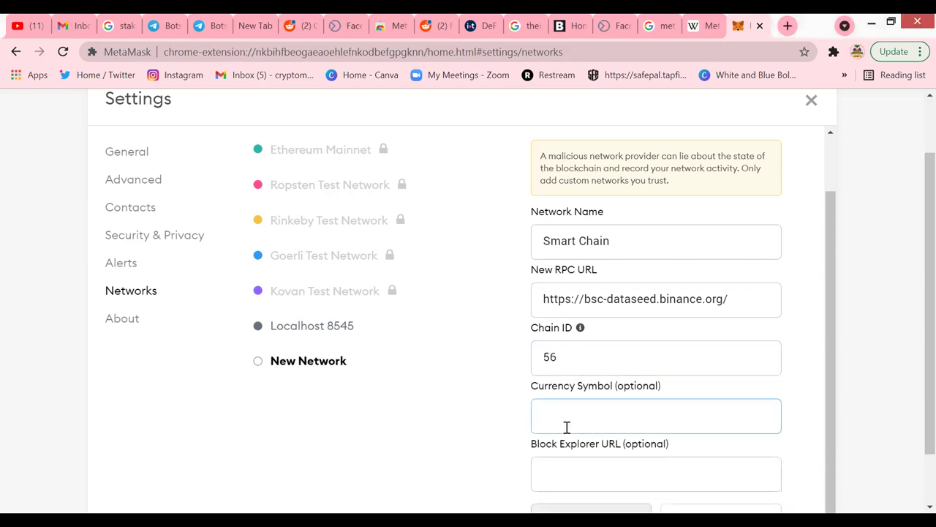
{"action": "type", "text": "BNB"}
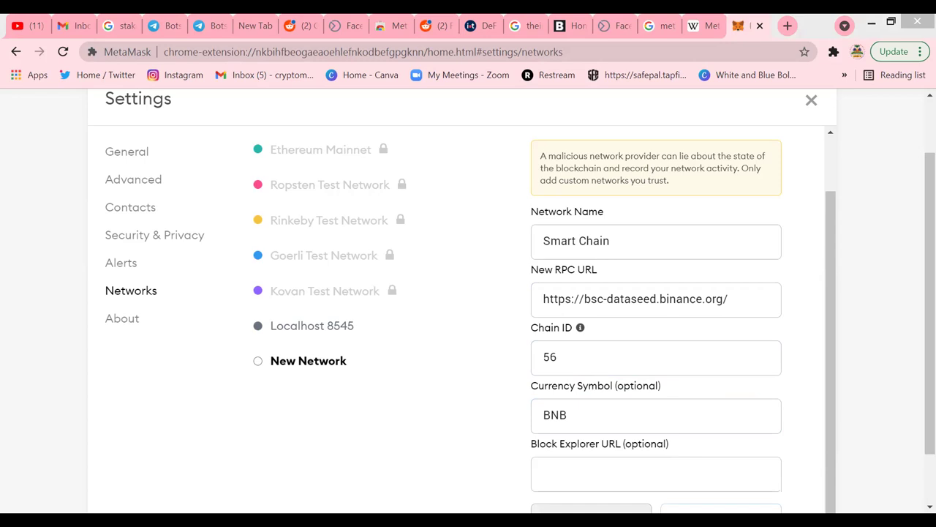
{"action": "left_click", "coordinate": [565, 469]}
{"action": "type", "text": "https://bscscan.com"}
{"action": "scroll", "coordinate": [593, 437], "scroll_direction": "down", "scroll_amount": 2}
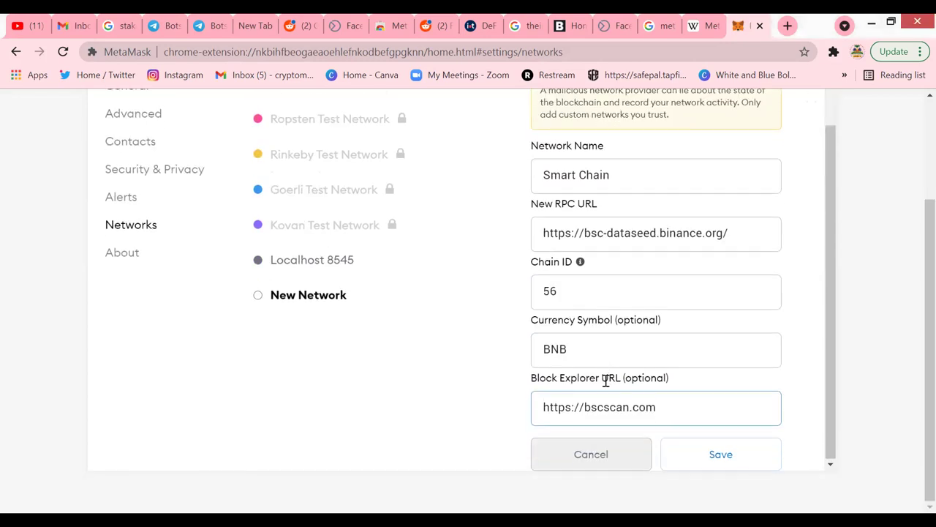
{"action": "left_click", "coordinate": [710, 458]}
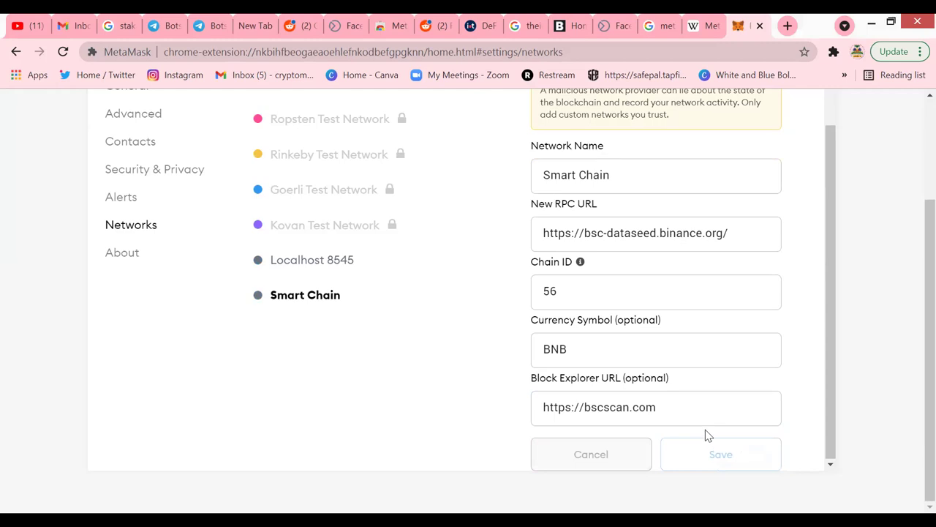
Step: Leave the network settings and return to the wallet's main account page
{"action": "scroll", "coordinate": [439, 381], "scroll_direction": "up", "scroll_amount": 1}
{"action": "scroll", "coordinate": [422, 385], "scroll_direction": "up", "scroll_amount": 2}
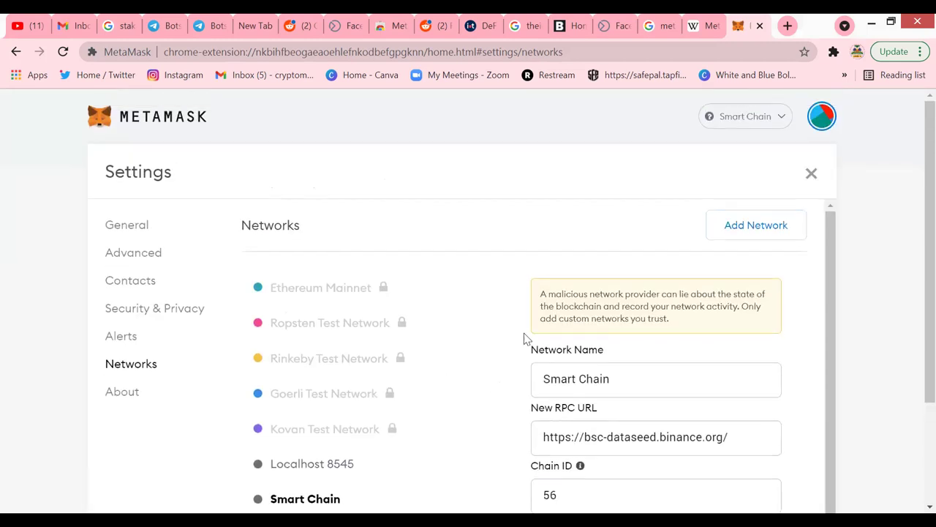
{"action": "left_click", "coordinate": [164, 123]}
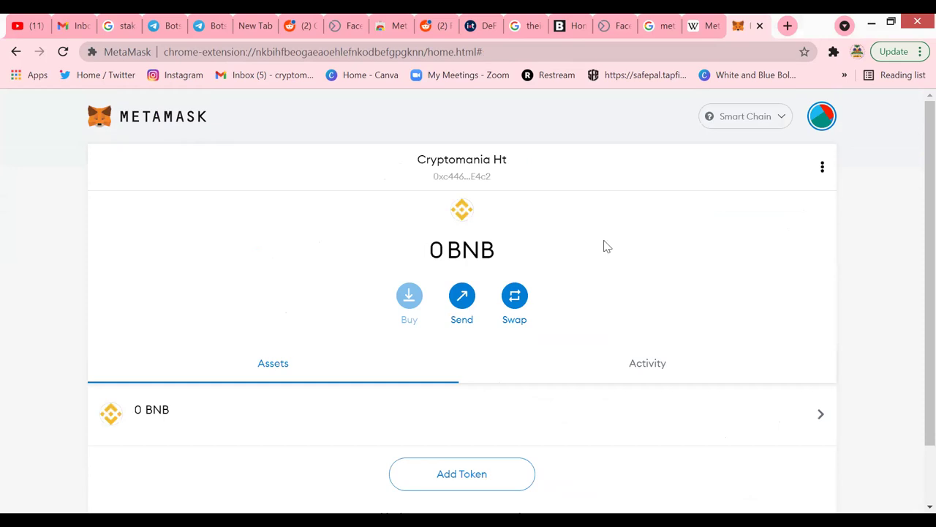
Step: Copy the account's wallet address and reload the wallet page, dismissing the What's new announcement
{"action": "left_click", "coordinate": [459, 182]}
{"action": "key", "text": "F5"}
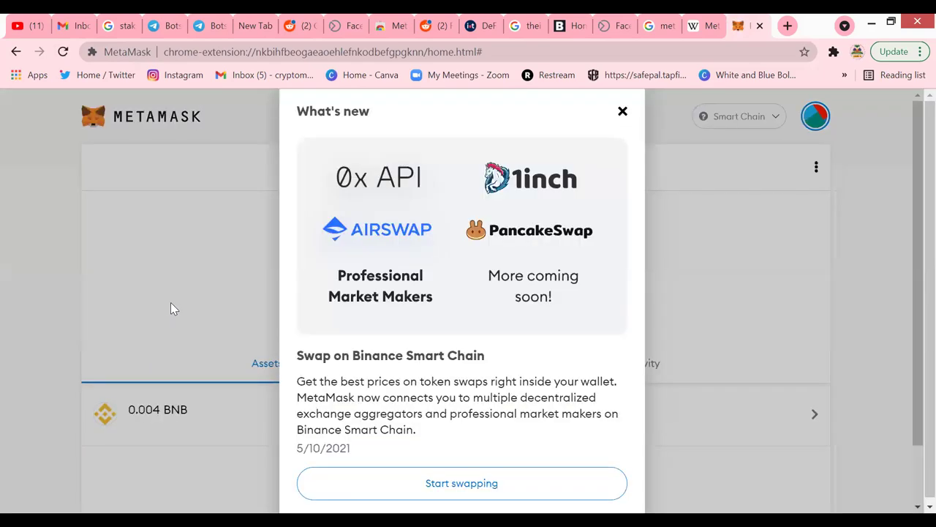
{"action": "left_click", "coordinate": [623, 112]}
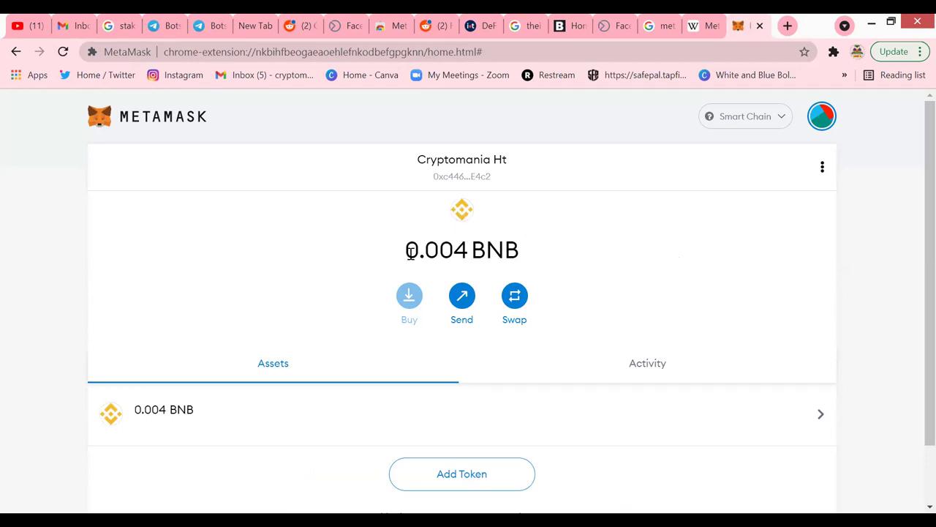
Step: Check the account's BNB balance on the wallet page
{"action": "left_click_drag", "start_coordinate": [407, 252], "coordinate": [469, 253]}
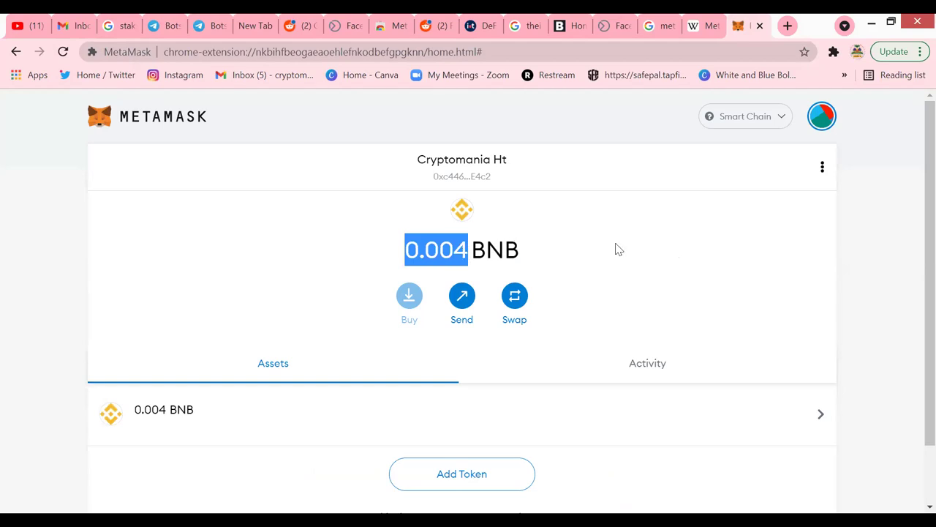
{"action": "scroll", "coordinate": [664, 259], "scroll_direction": "down", "scroll_amount": 2}
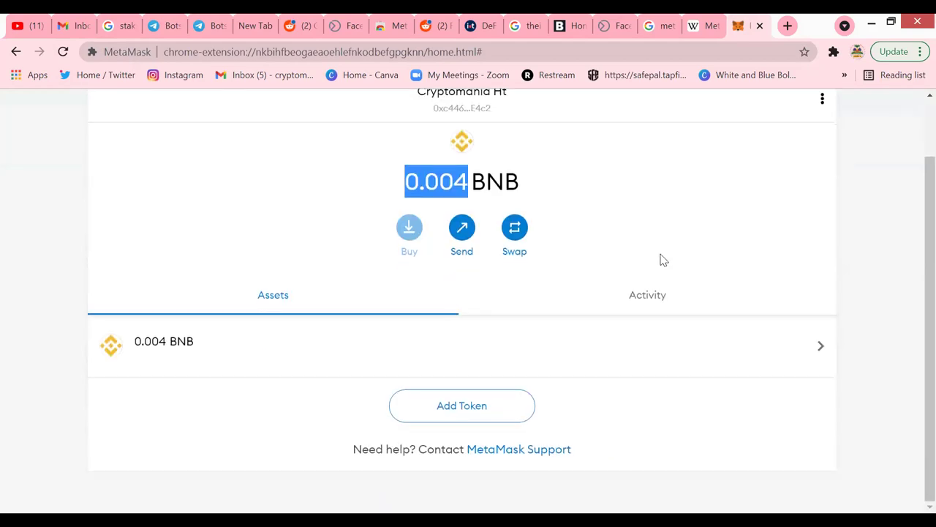
{"action": "scroll", "coordinate": [664, 260], "scroll_direction": "up", "scroll_amount": 2}
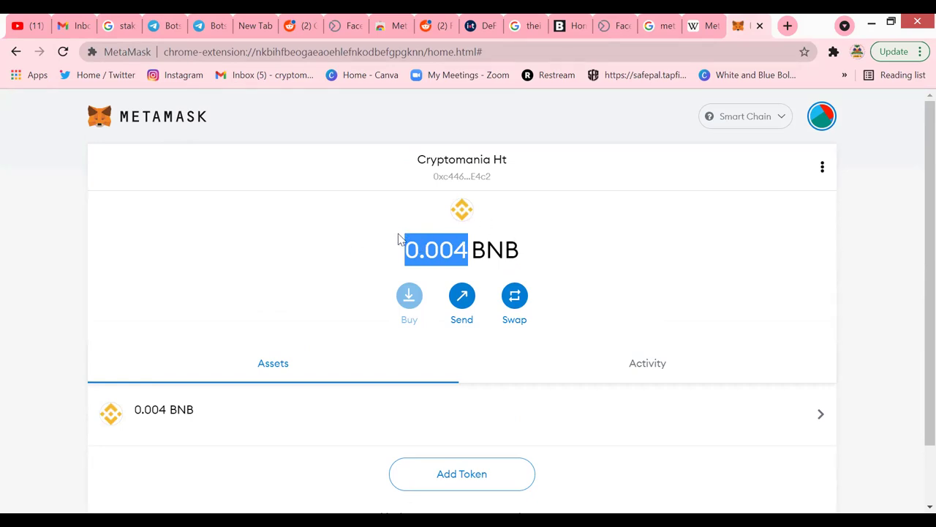
{"action": "mouse_move", "coordinate": [404, 238]}
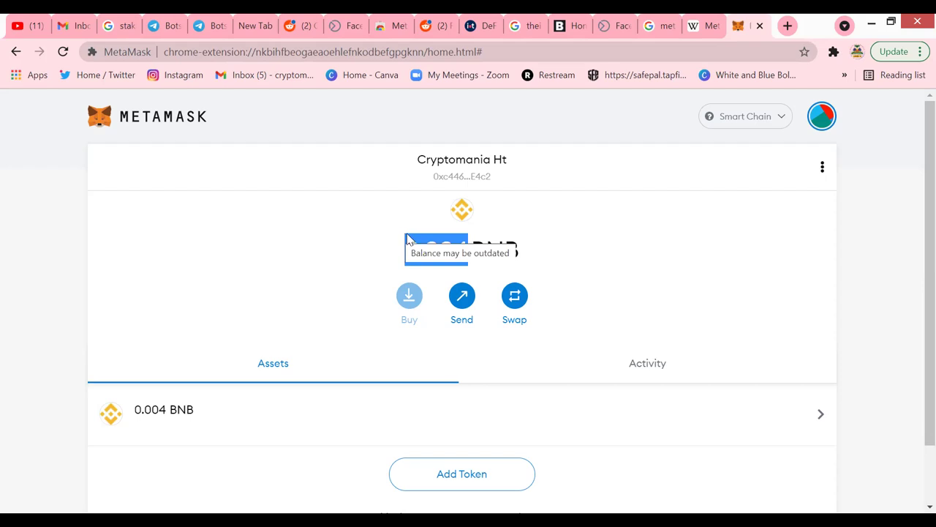
{"action": "left_click", "coordinate": [231, 254]}
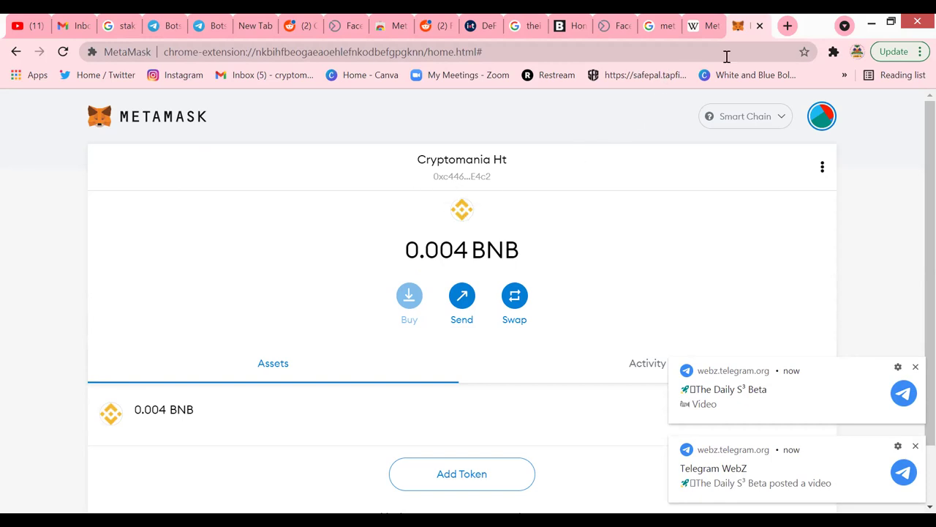
Step: Search Google for pancakeswap in a new browser tab and open the pancakeswap.finance site
{"action": "left_click", "coordinate": [786, 27]}
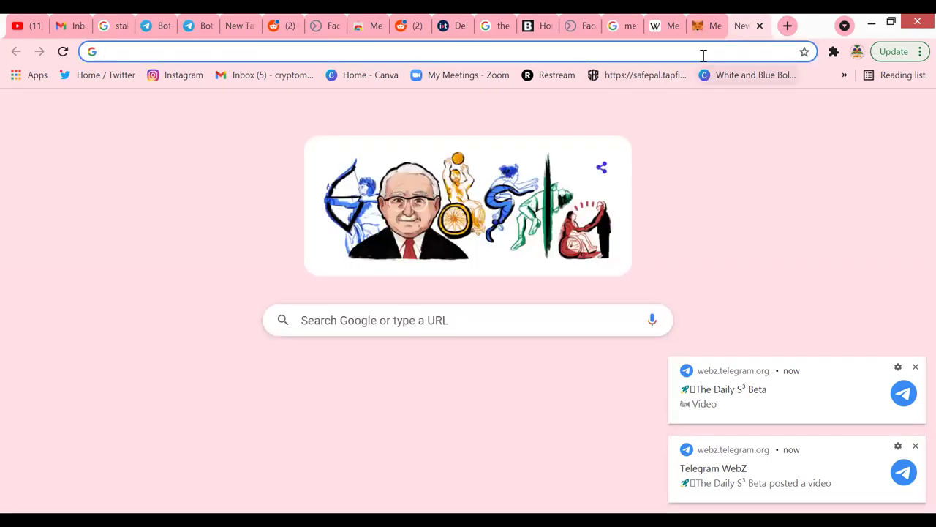
{"action": "left_click", "coordinate": [683, 57]}
{"action": "type", "text": "pancakeswap"}
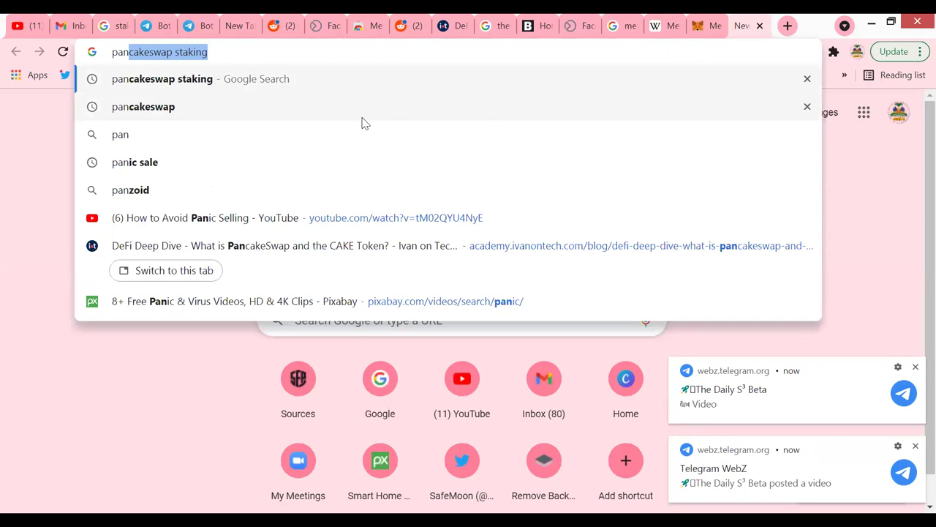
{"action": "key", "text": "Down"}
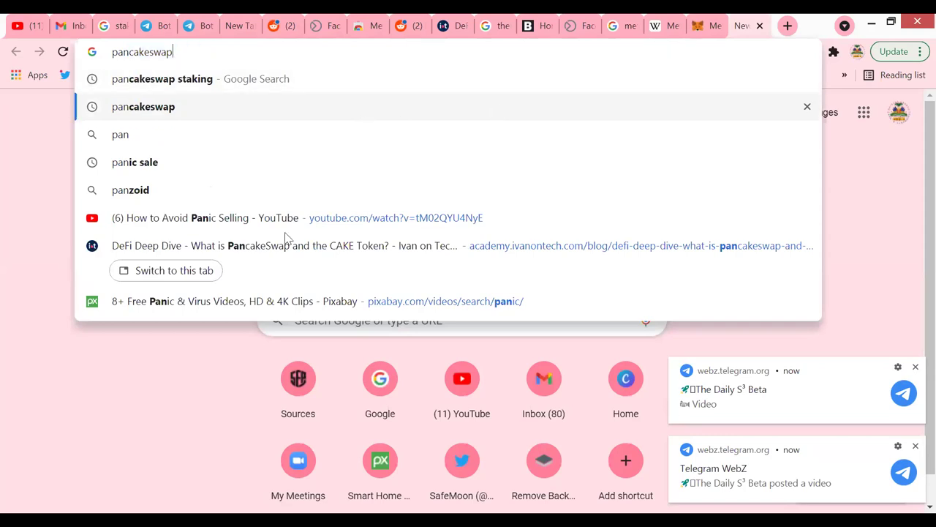
{"action": "key", "text": "Return"}
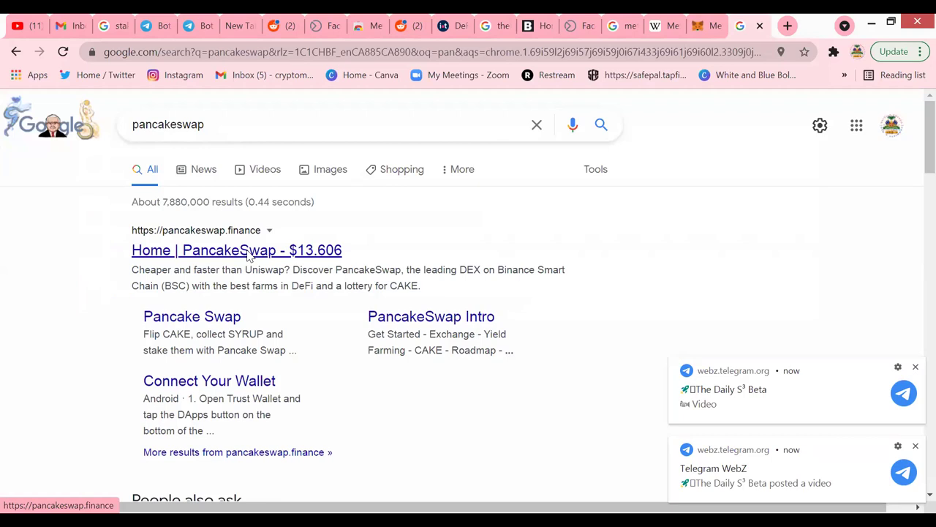
{"action": "left_click", "coordinate": [246, 250]}
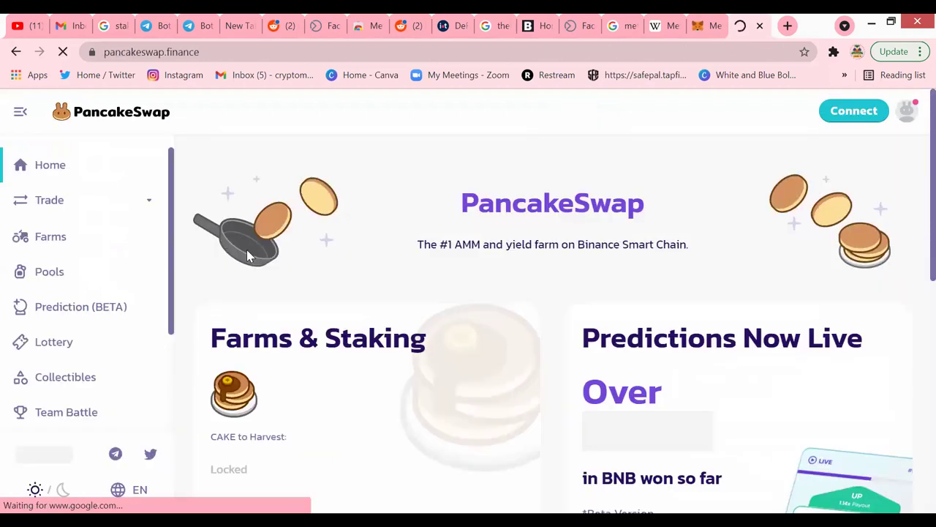
Step: Connect the MetaMask wallet to the PancakeSwap home page
{"action": "left_click", "coordinate": [842, 120]}
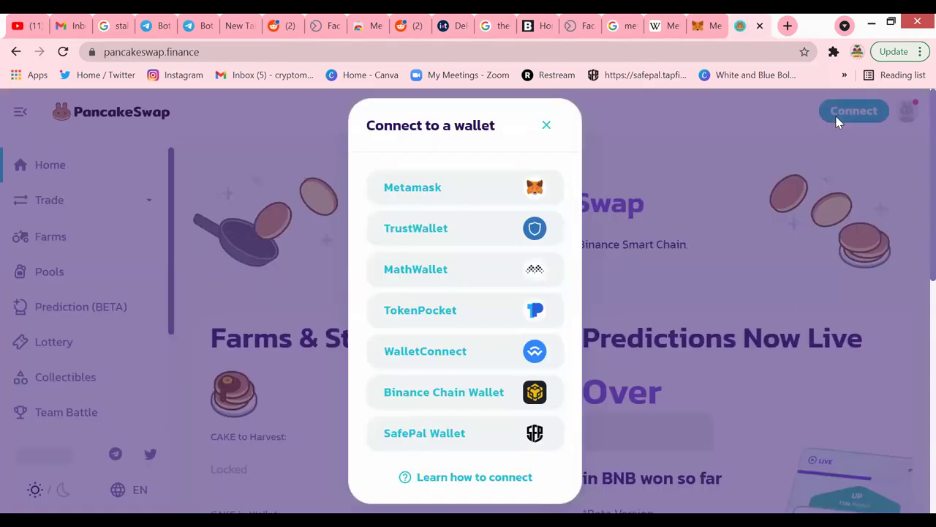
{"action": "left_click", "coordinate": [454, 192]}
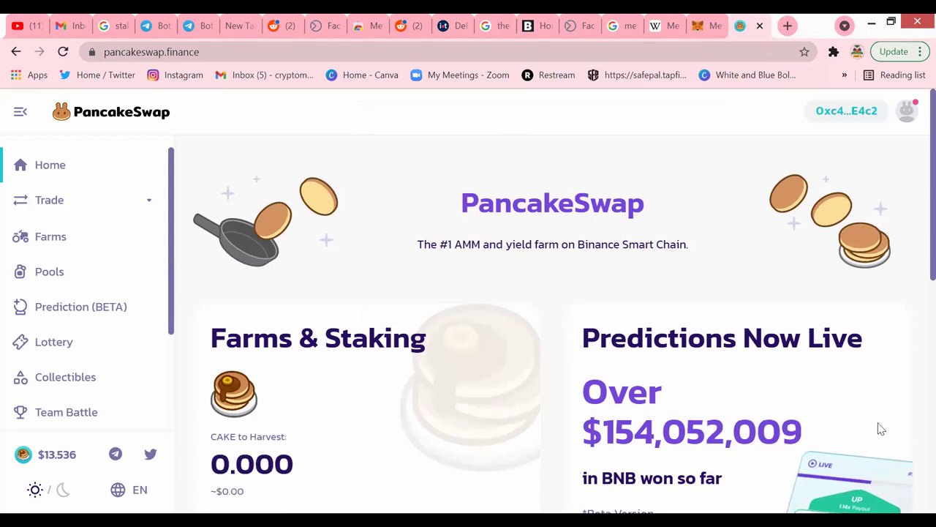
{"action": "scroll", "coordinate": [744, 146], "scroll_direction": "down", "scroll_amount": 3}
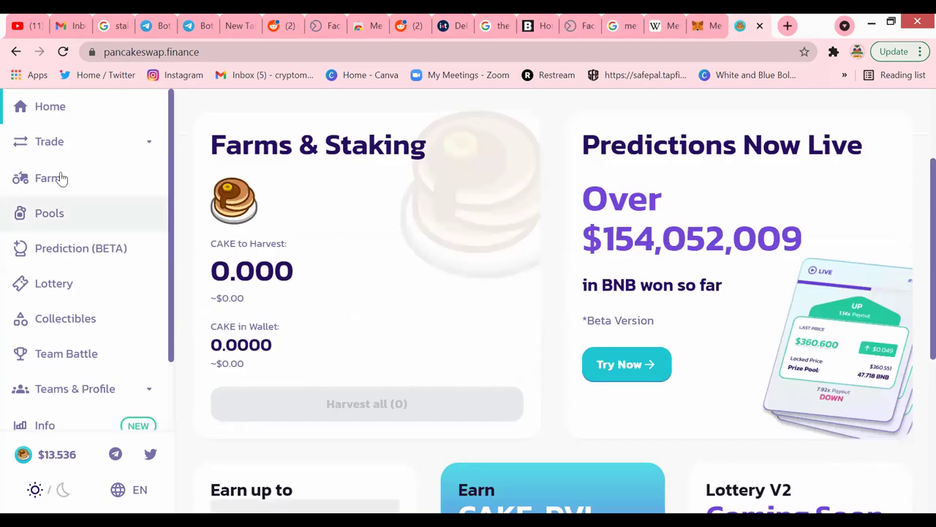
{"action": "scroll", "coordinate": [57, 188], "scroll_direction": "up", "scroll_amount": 3}
Step: Open PancakeSwap's Exchange page and connect the MetaMask wallet there
{"action": "left_click", "coordinate": [52, 200]}
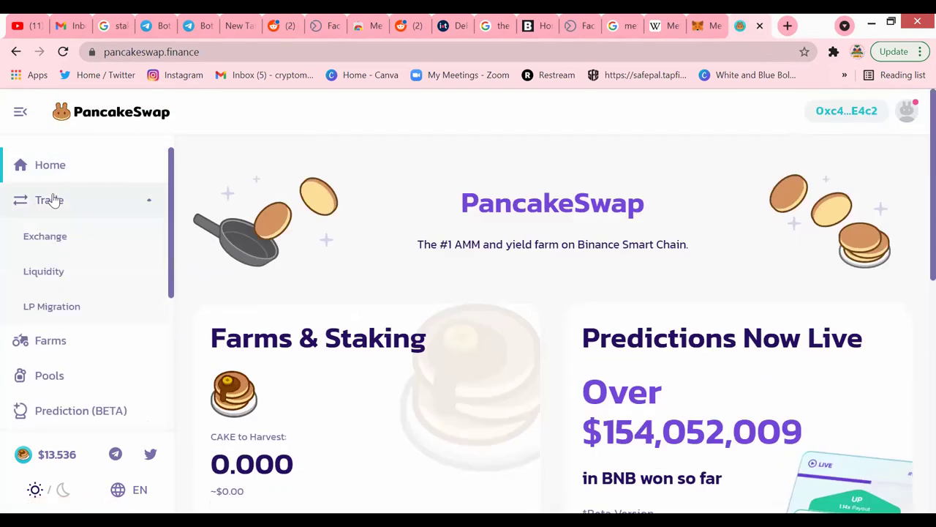
{"action": "left_click", "coordinate": [77, 241]}
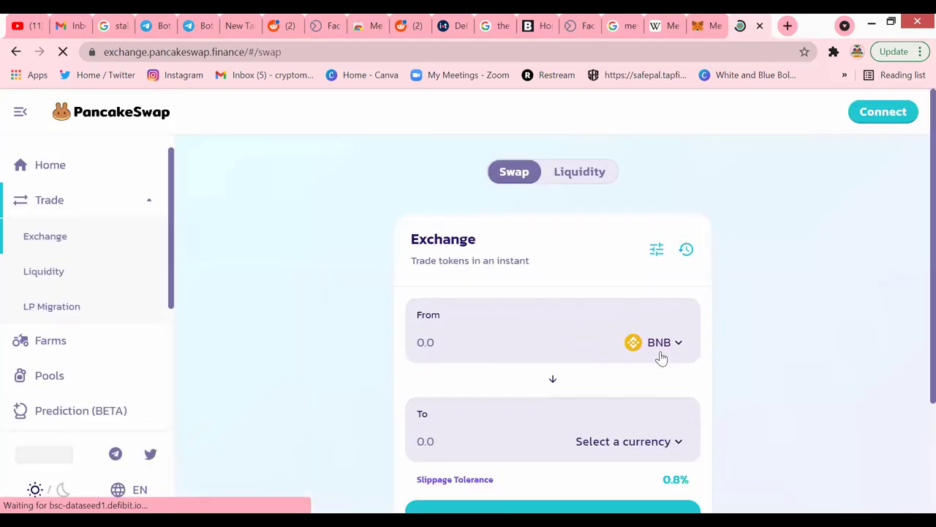
{"action": "left_click", "coordinate": [884, 114]}
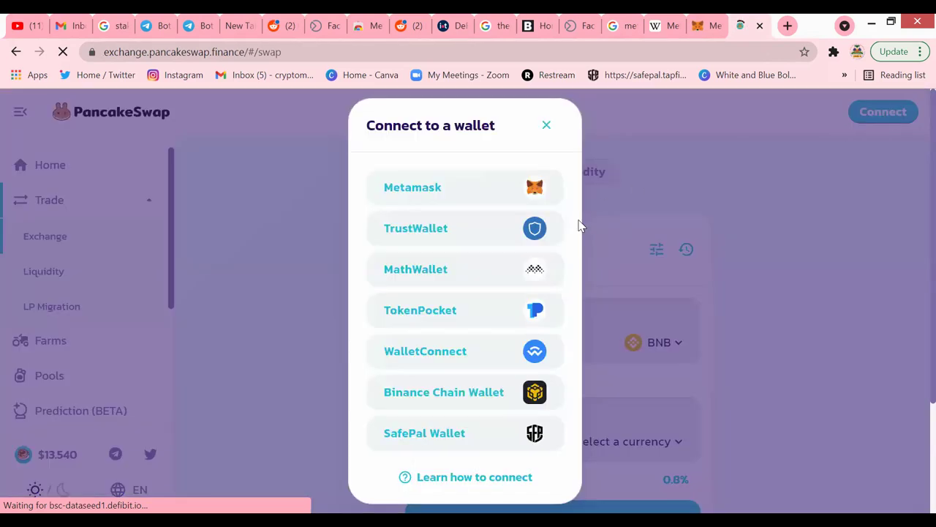
{"action": "left_click", "coordinate": [494, 188]}
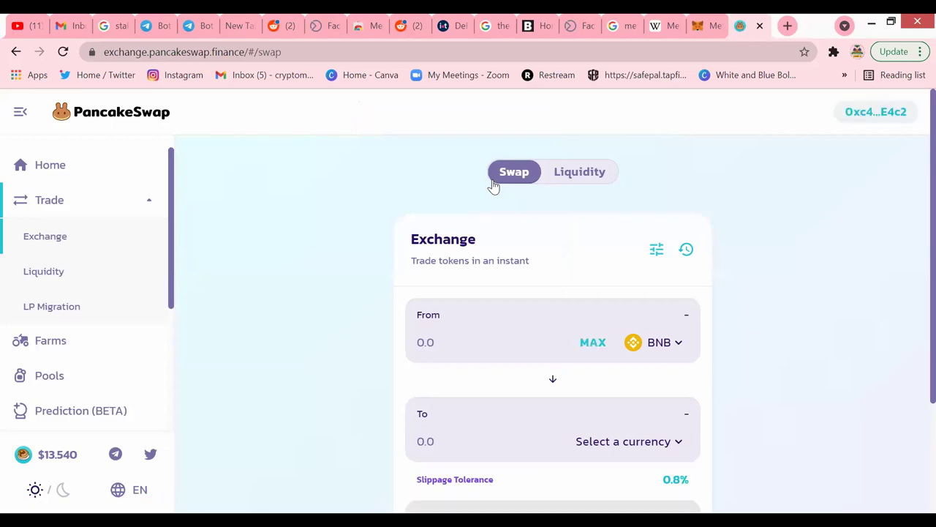
Step: Examine the token list for the From currency and leave BNB selected
{"action": "left_click", "coordinate": [662, 344]}
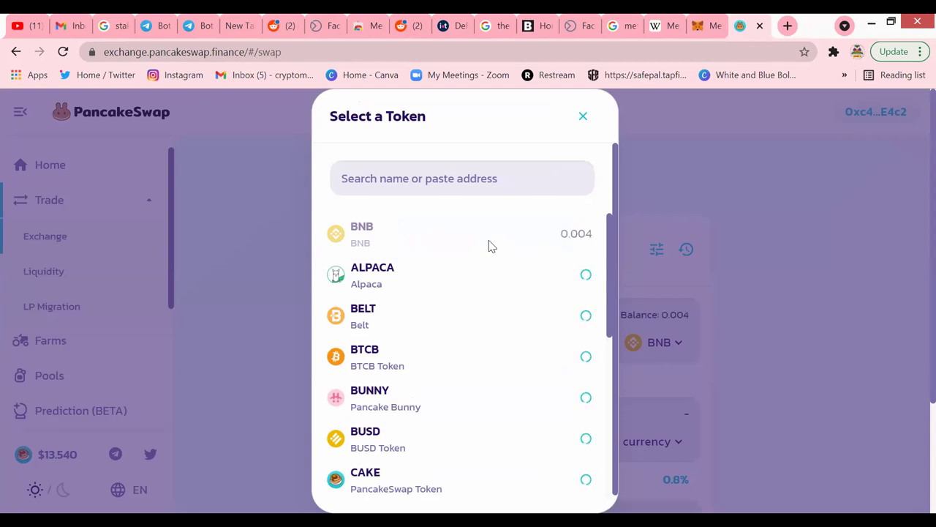
{"action": "left_click", "coordinate": [781, 306]}
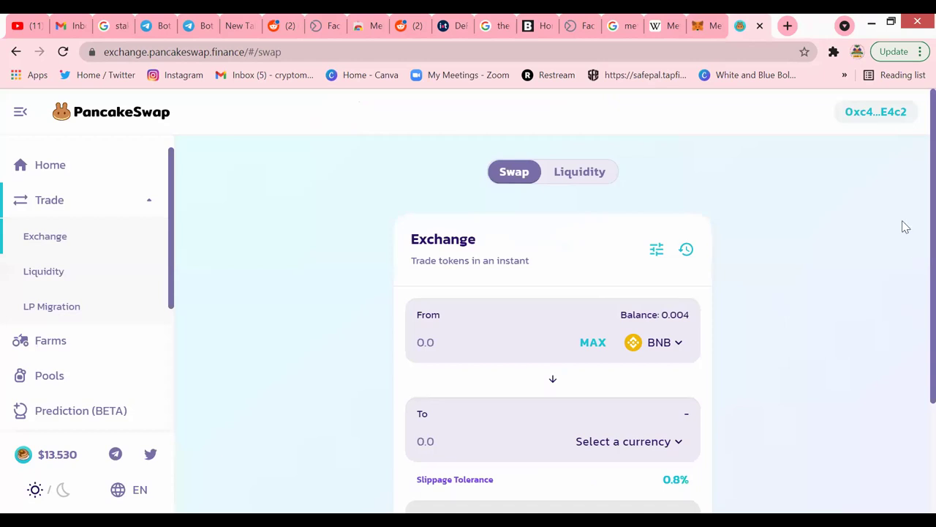
Step: Load Google in the same tab, search for pantherswap and open the pantherswap.com site
{"action": "left_click", "coordinate": [734, 55]}
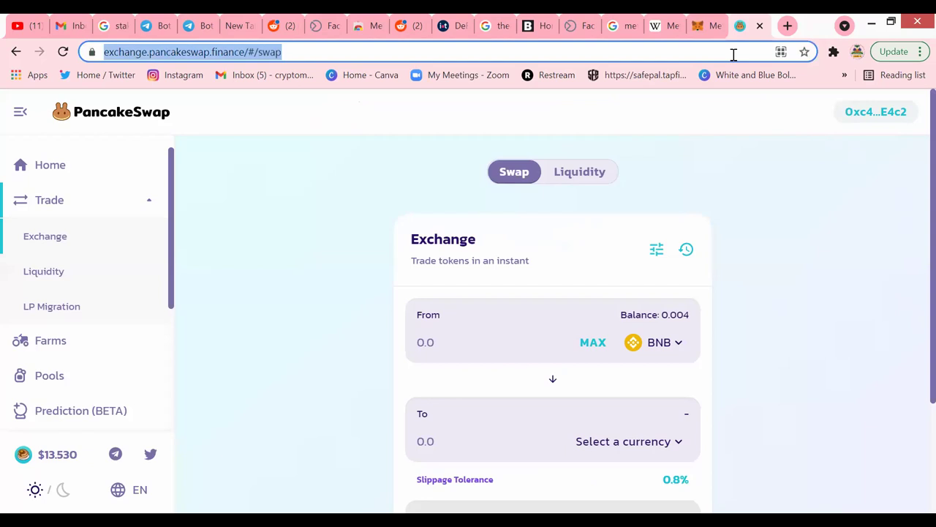
{"action": "type", "text": "goog"}
{"action": "key", "text": "Return"}
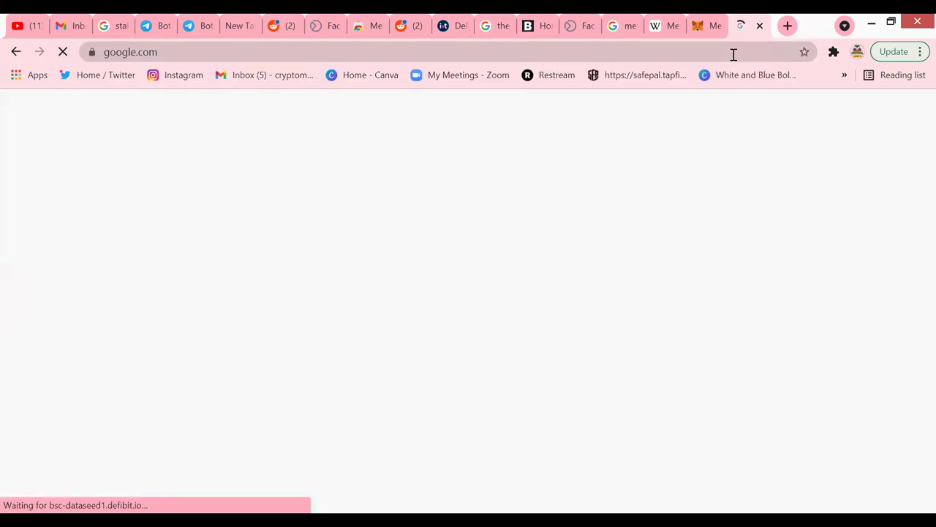
{"action": "type", "text": "panter"}
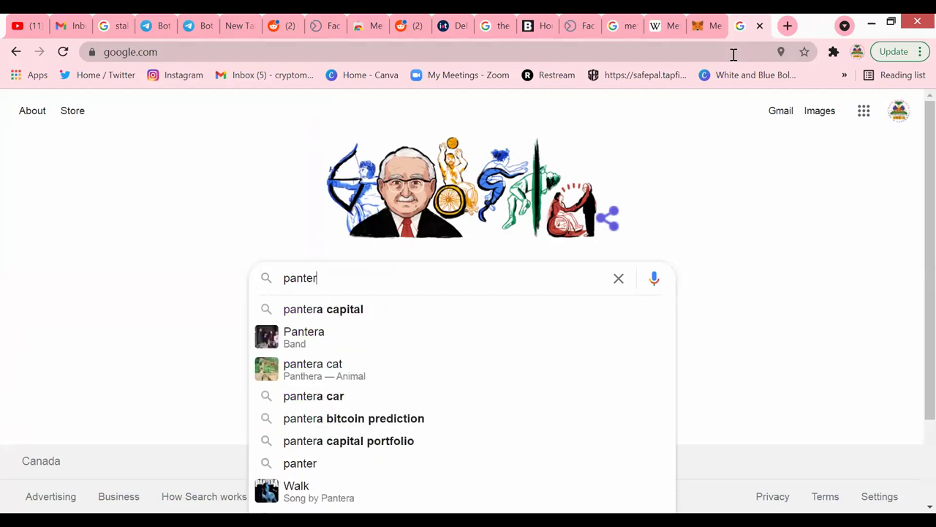
{"action": "key", "text": "Return"}
{"action": "type", "text": "swap"}
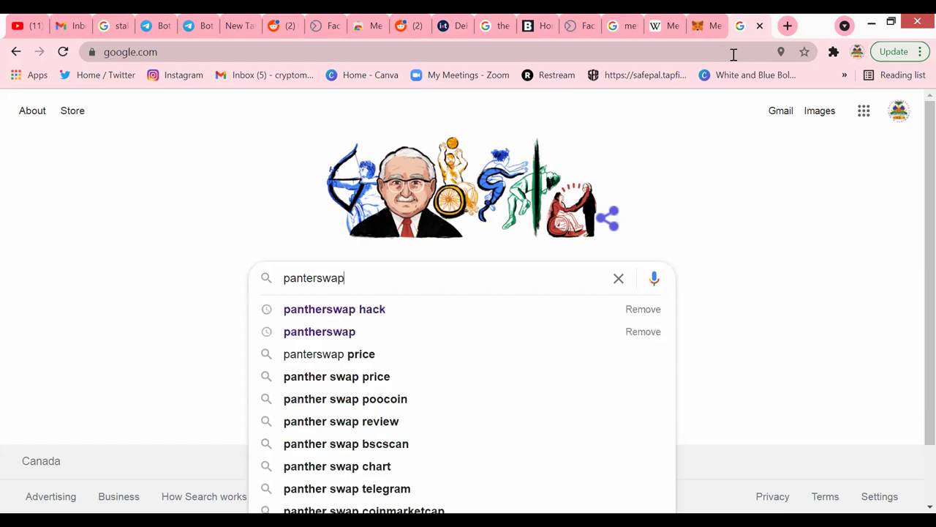
{"action": "left_click", "coordinate": [407, 338]}
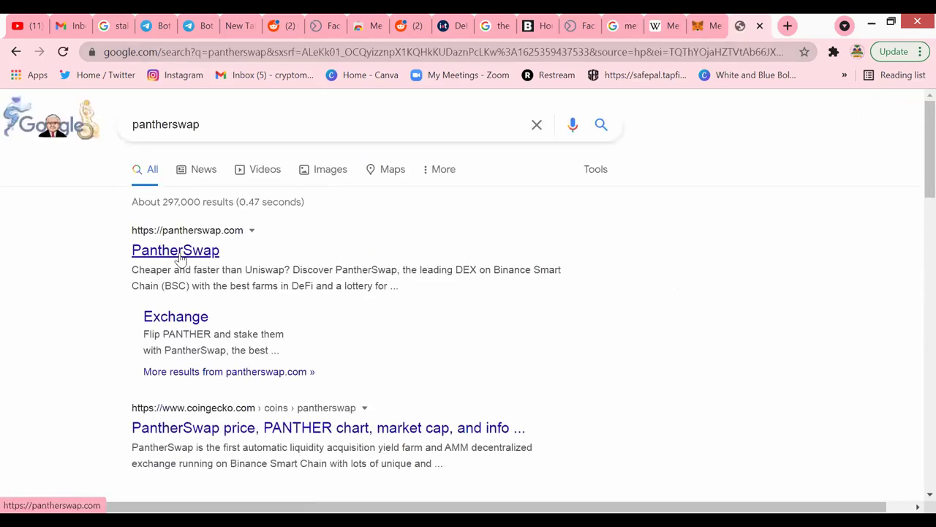
{"action": "left_click", "coordinate": [179, 255]}
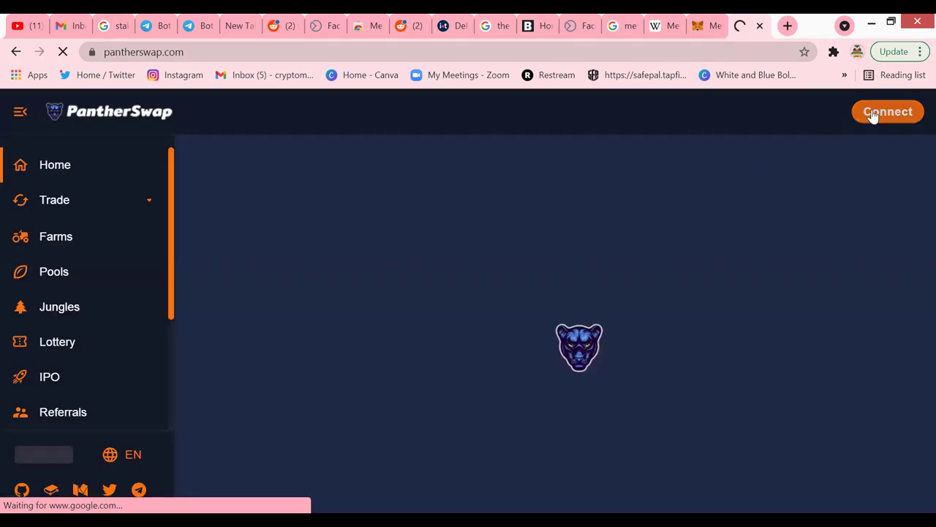
Step: Connect the MetaMask wallet to the PantherSwap home page
{"action": "left_click", "coordinate": [873, 115]}
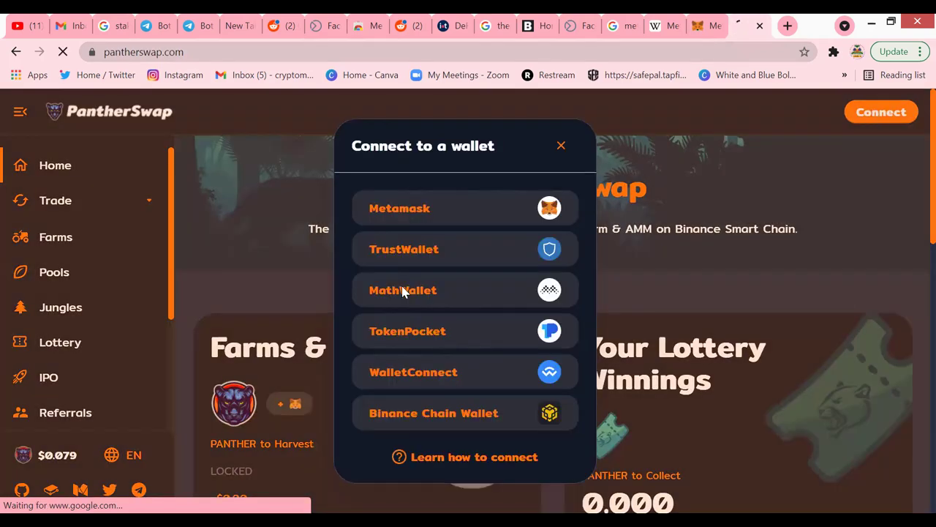
{"action": "left_click", "coordinate": [441, 217]}
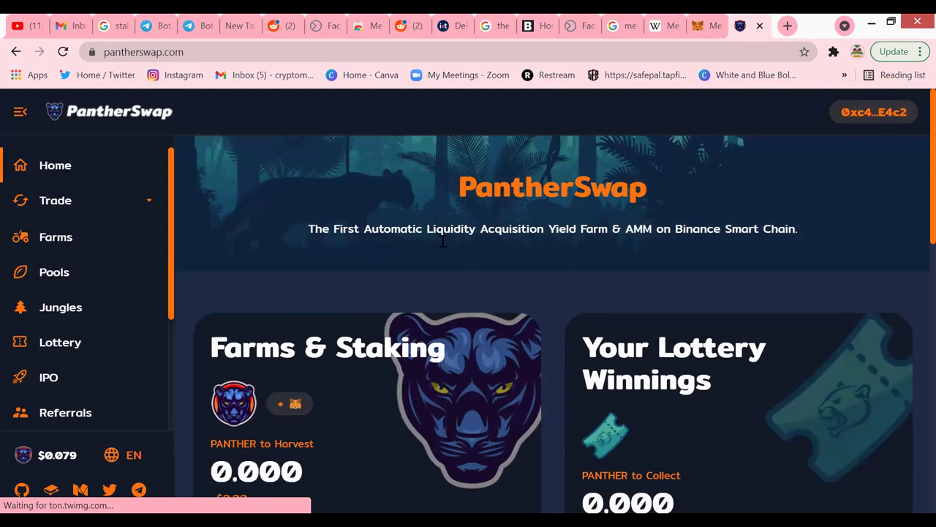
Step: Open PantherSwap's Exchange page and choose MetaMask as the wallet to connect there
{"action": "left_click", "coordinate": [85, 204]}
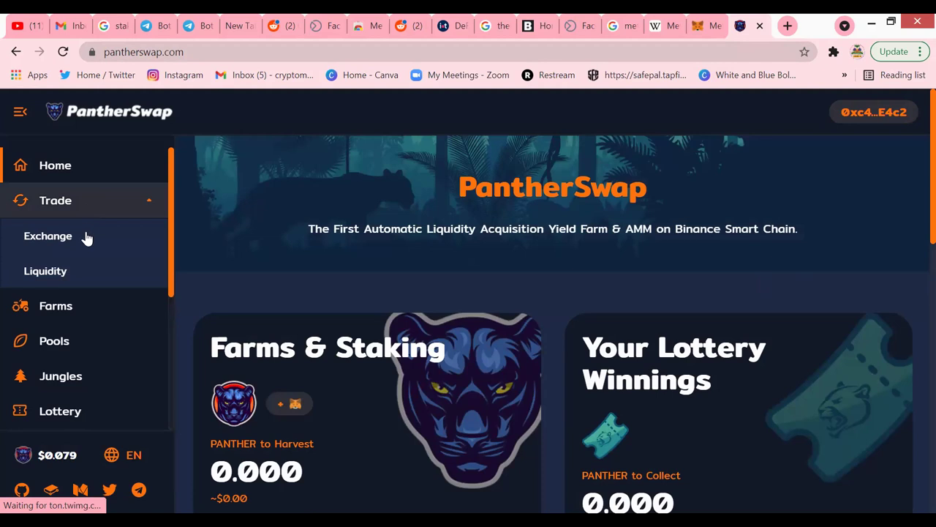
{"action": "left_click", "coordinate": [86, 238]}
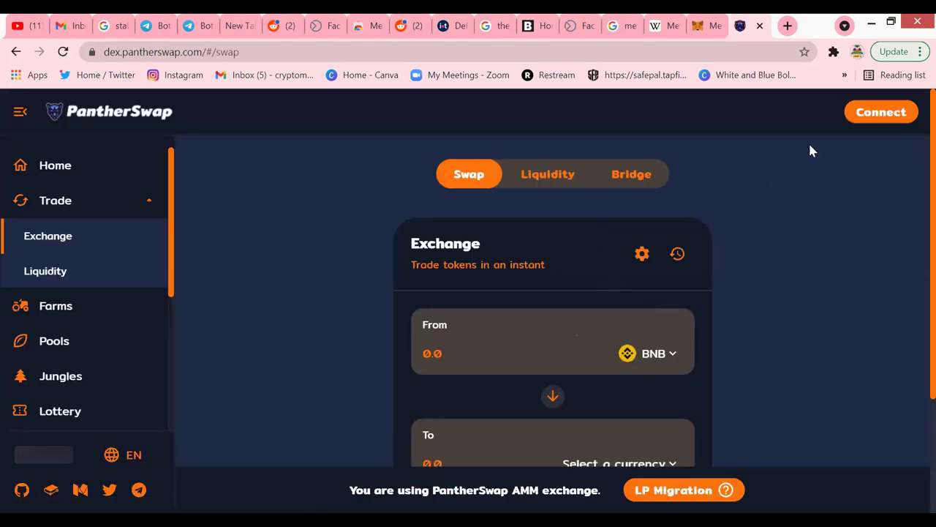
{"action": "left_click", "coordinate": [871, 117]}
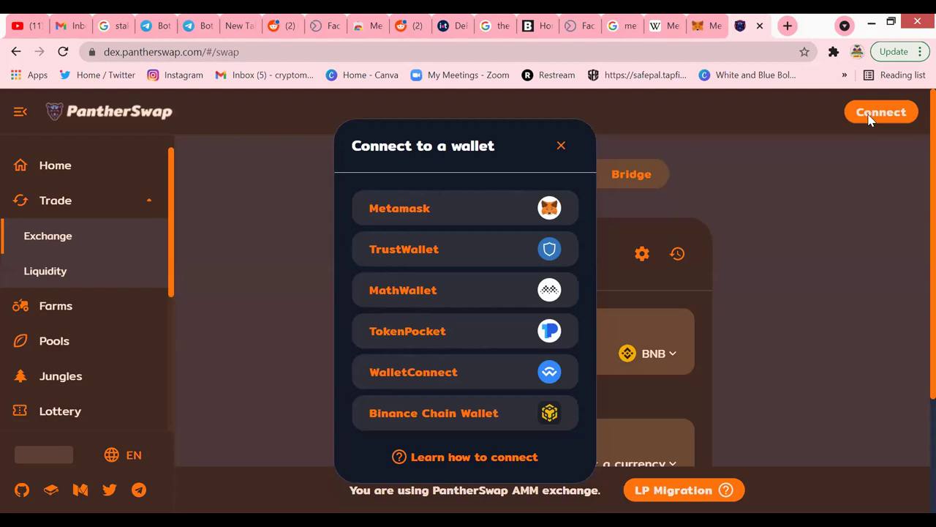
{"action": "left_click", "coordinate": [522, 224]}
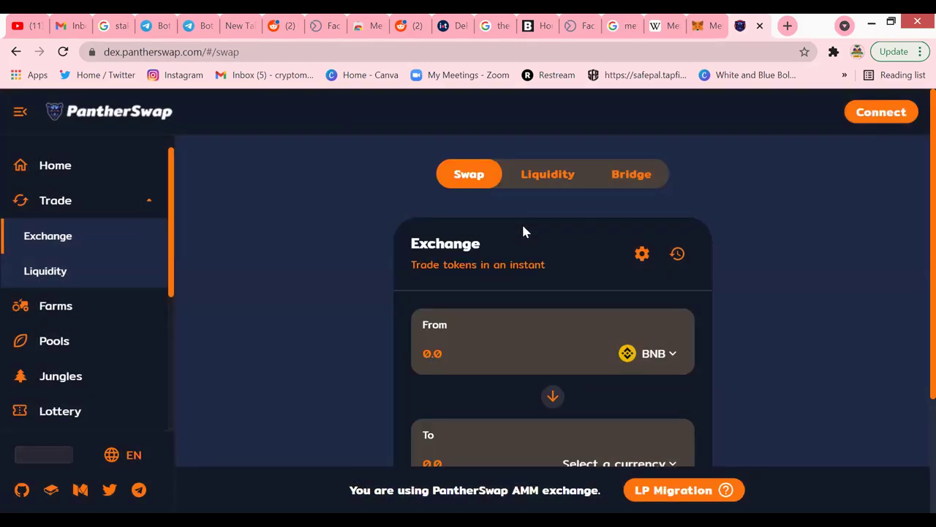